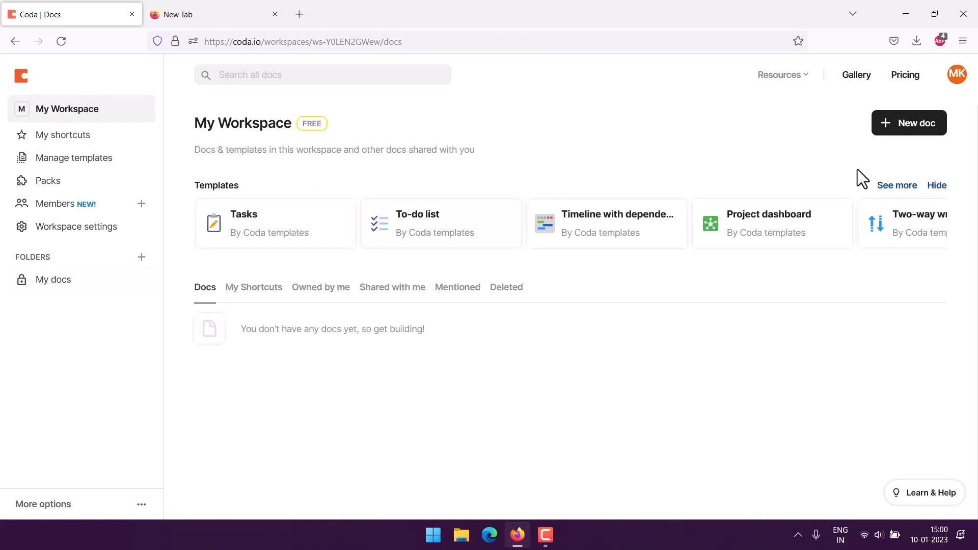
- Create a new blank doc from the workspace without using a template
{"action": "left_click", "coordinate": [895, 130]}
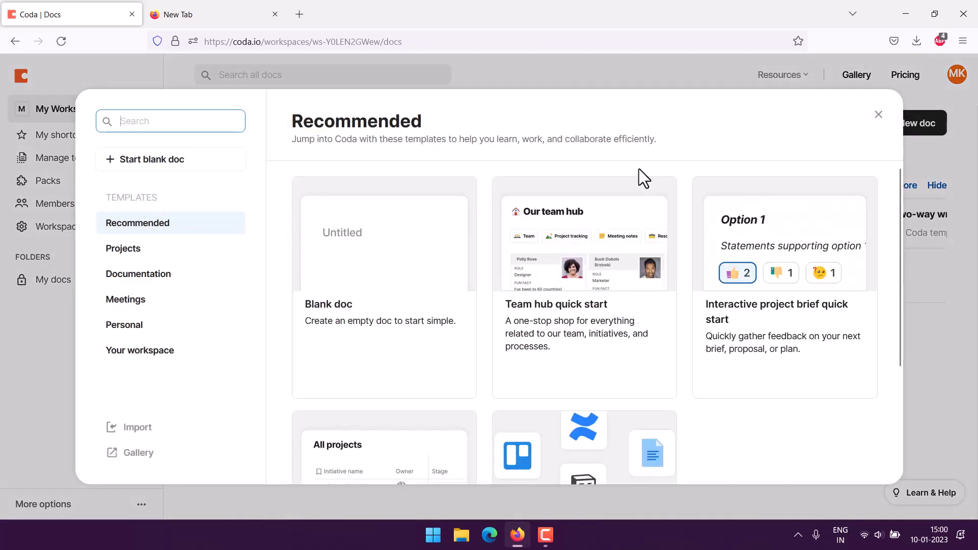
{"action": "left_click", "coordinate": [164, 160]}
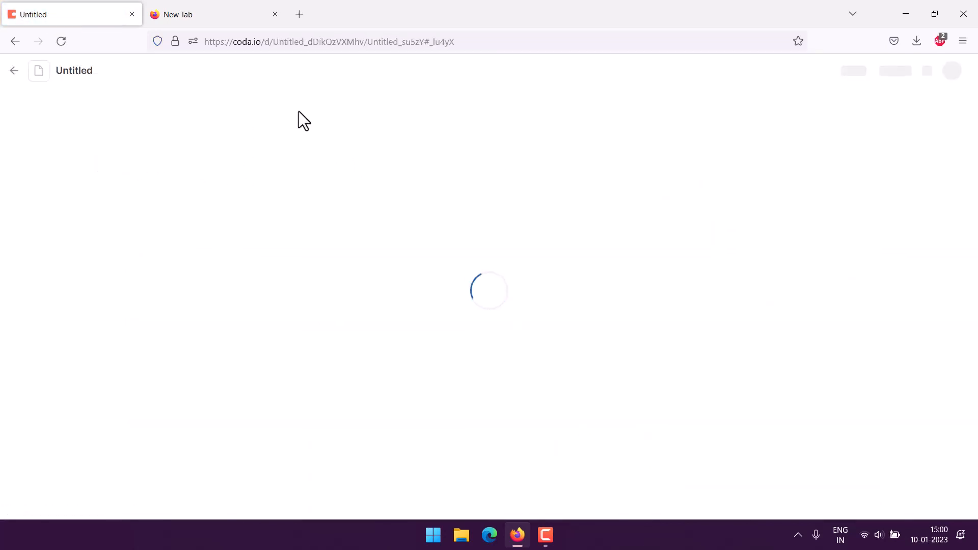
- Title the doc 'Job application tracker' and place the cursor in the body below
{"action": "left_click", "coordinate": [293, 128]}
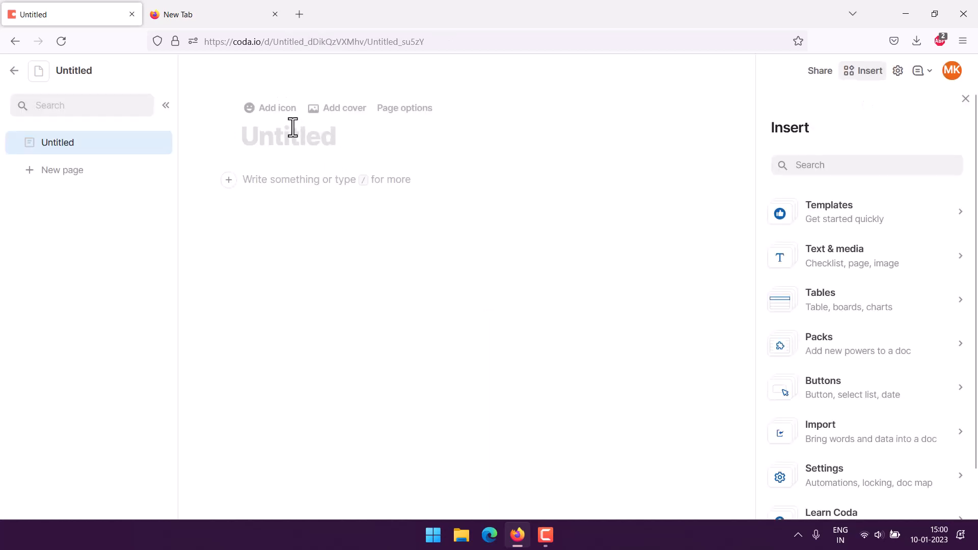
{"action": "type", "text": "Job applicat"}
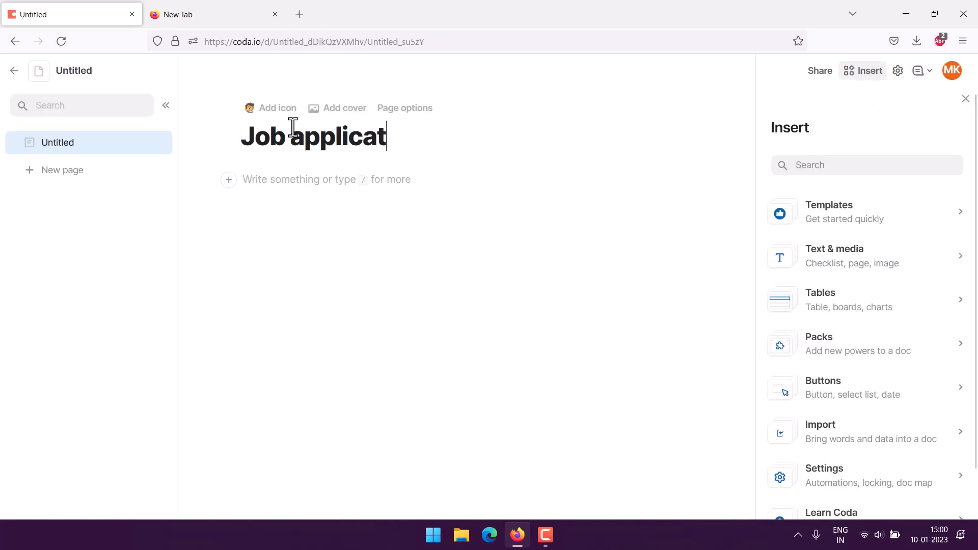
{"action": "type", "text": "ion tracker"}
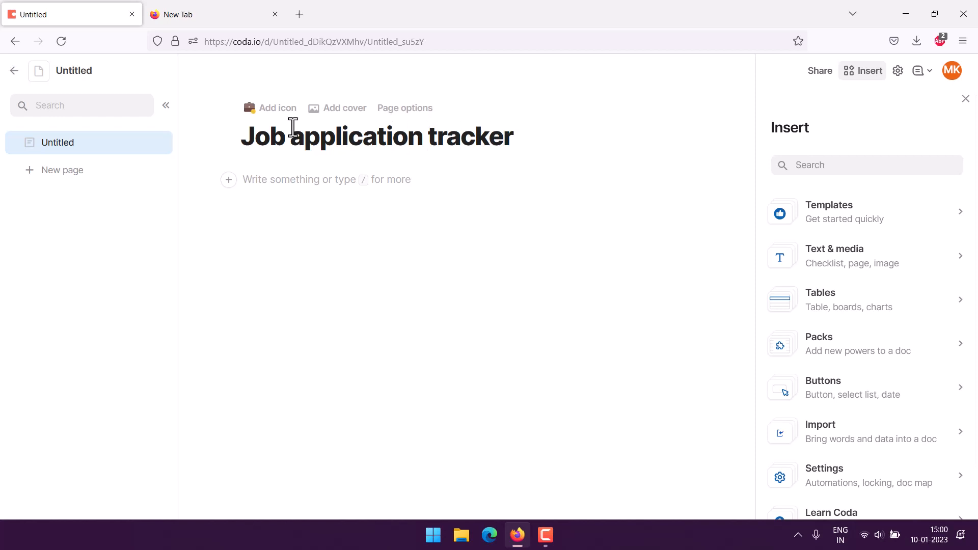
{"action": "left_click", "coordinate": [264, 181]}
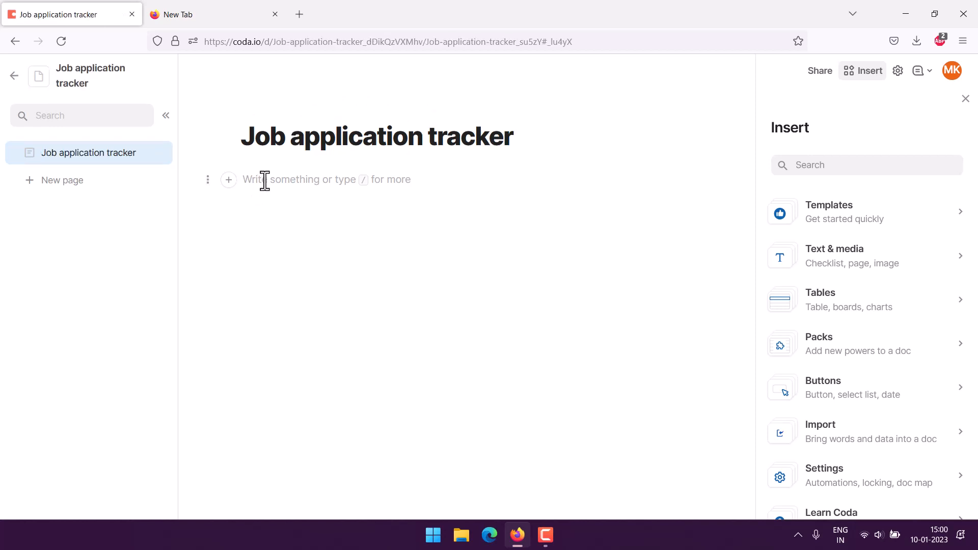
- Insert a table and rename its first two columns Job Title and Company
{"action": "type", "text": "/"}
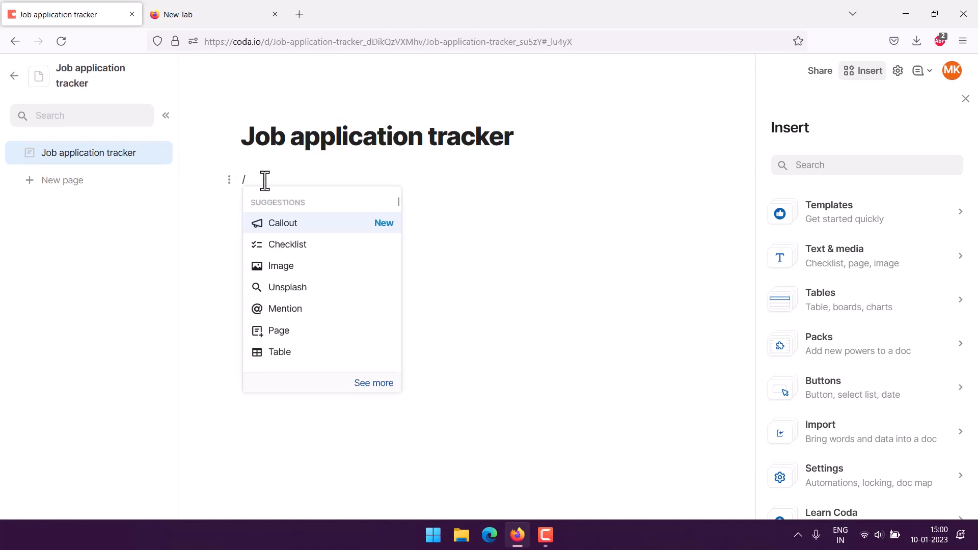
{"action": "left_click", "coordinate": [345, 352]}
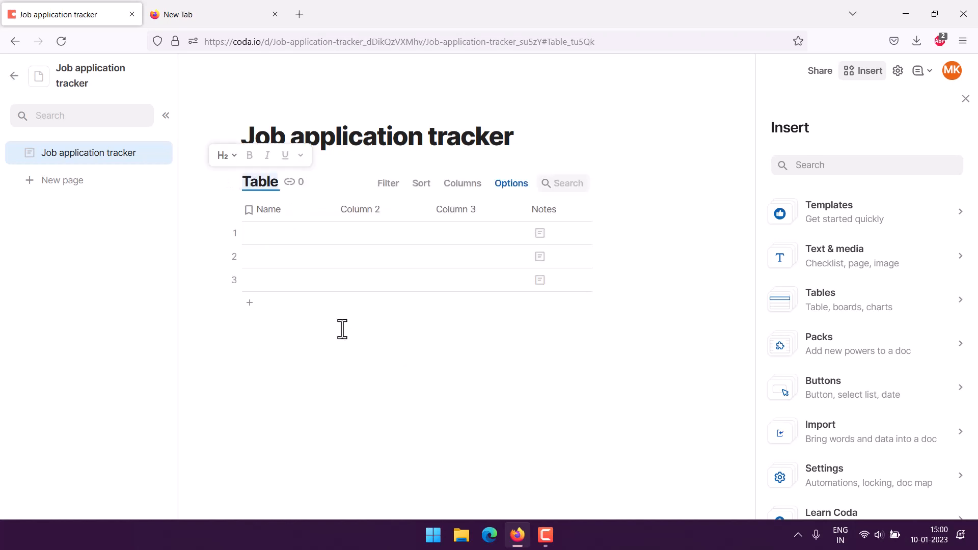
{"action": "left_click", "coordinate": [266, 211]}
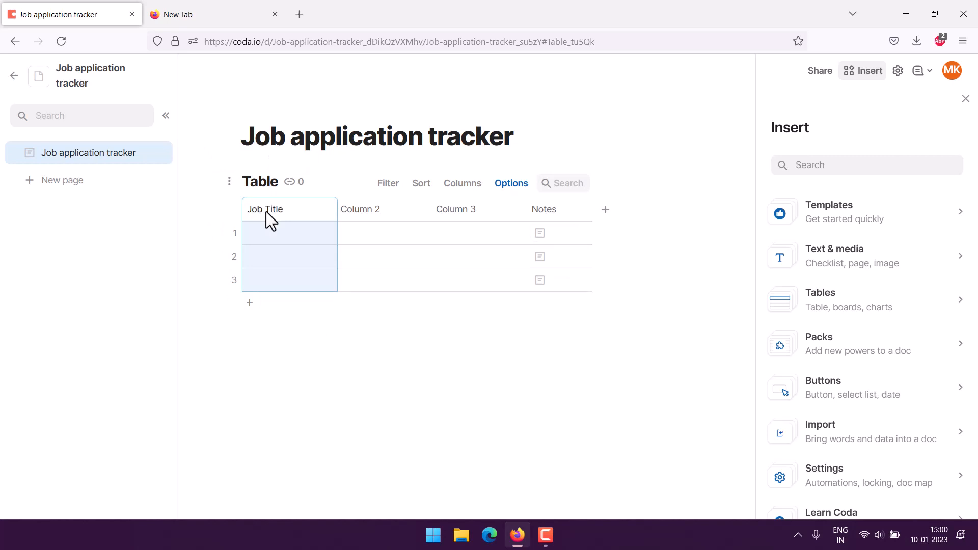
{"action": "left_click", "coordinate": [201, 215]}
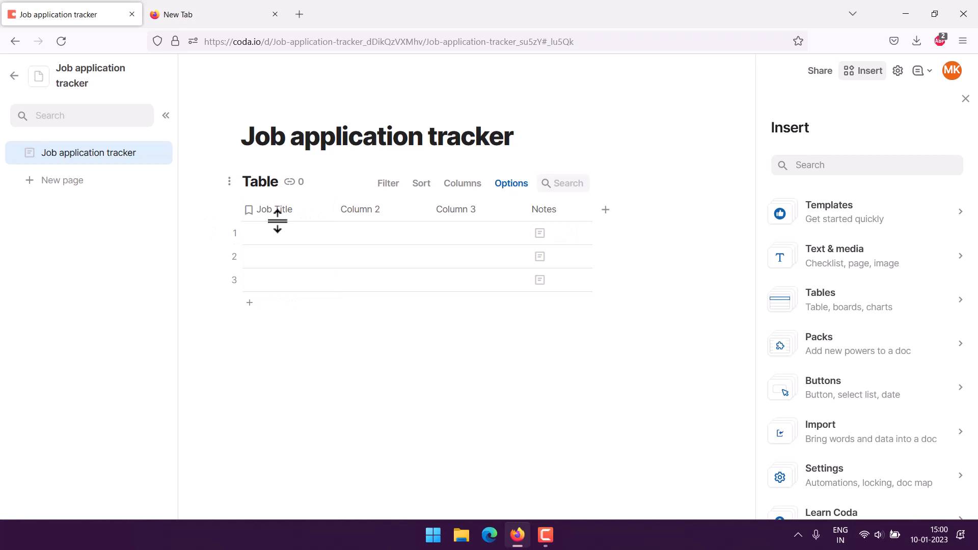
{"action": "left_click", "coordinate": [366, 218]}
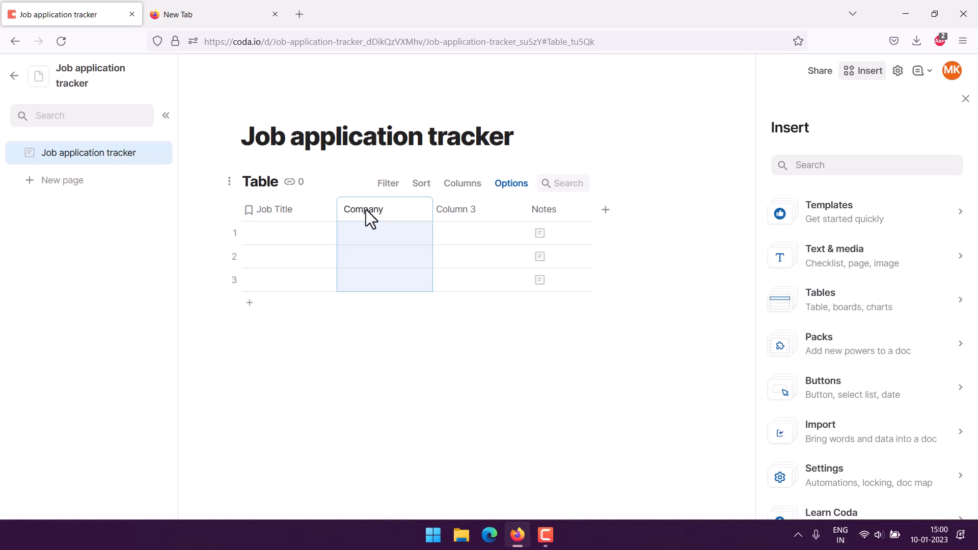
{"action": "type", "text": "Company"}
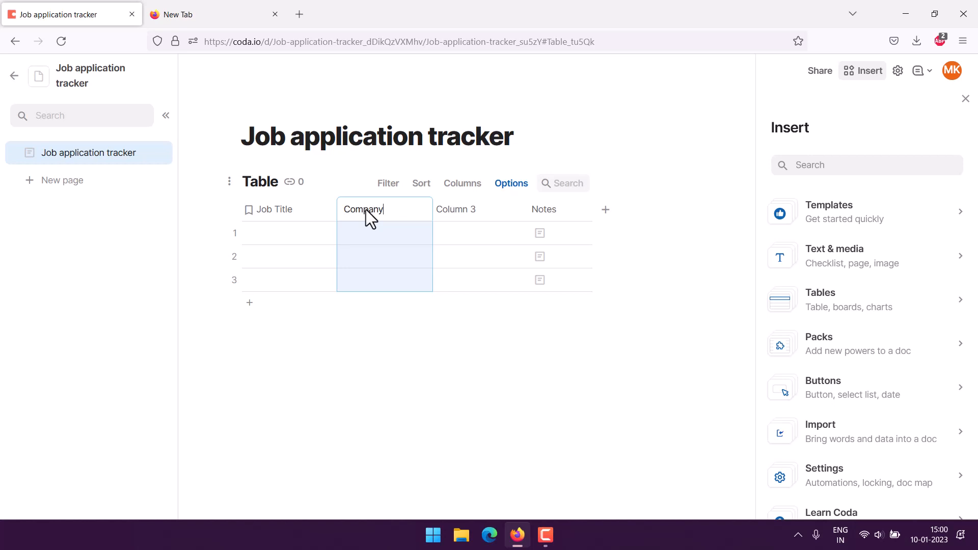
- Rename the next columns Contact and Resume Sent Date, and add a fifth column
{"action": "left_click", "coordinate": [465, 212]}
{"action": "type", "text": "Contact"}
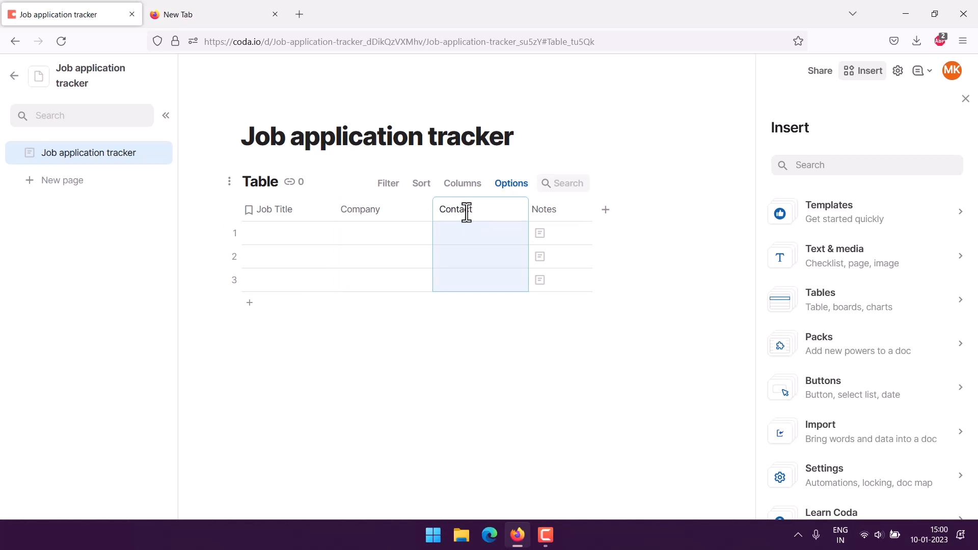
{"action": "left_click", "coordinate": [553, 212]}
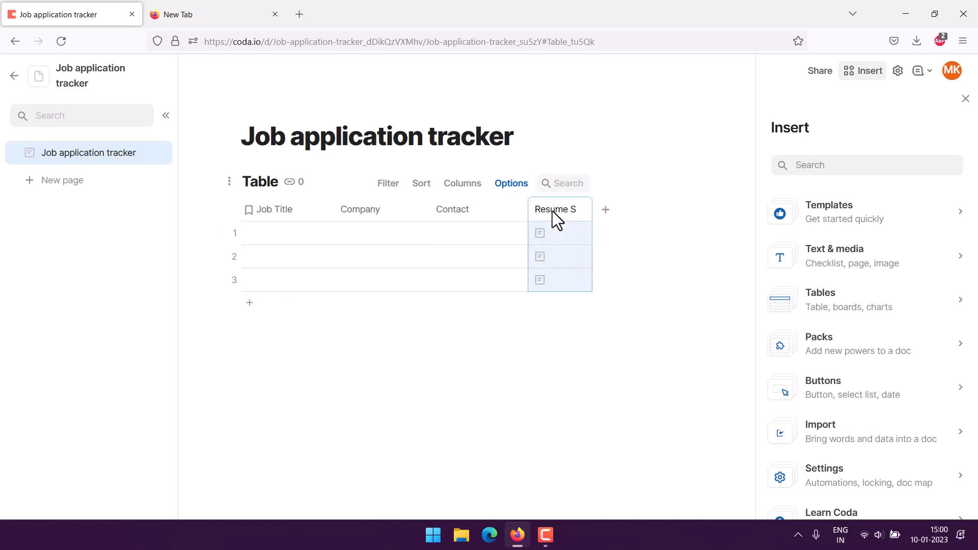
{"action": "type", "text": "Resume Sent D"}
{"action": "left_click", "coordinate": [191, 219]}
{"action": "left_click", "coordinate": [606, 211]}
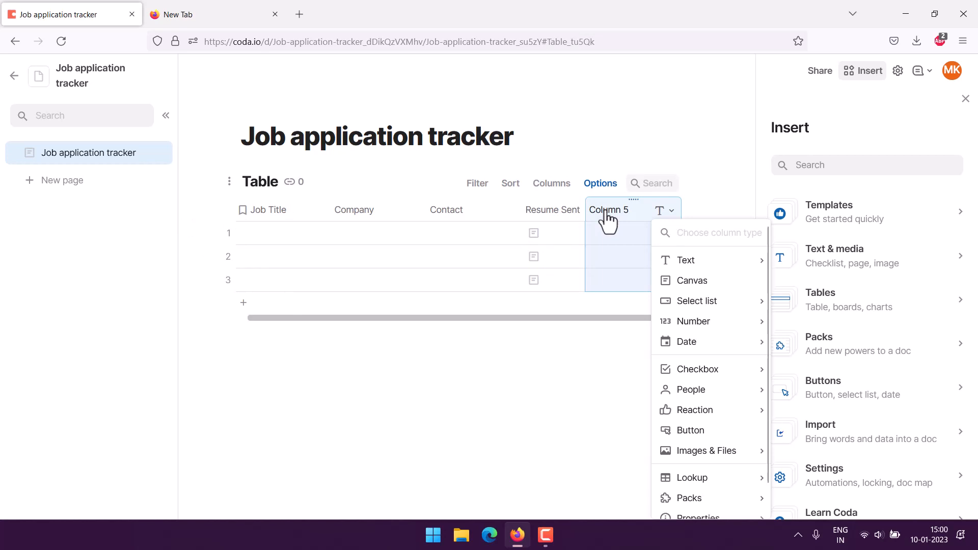
- Name the fifth column Application Status and close the Insert panel
{"action": "type", "text": "Ap"}
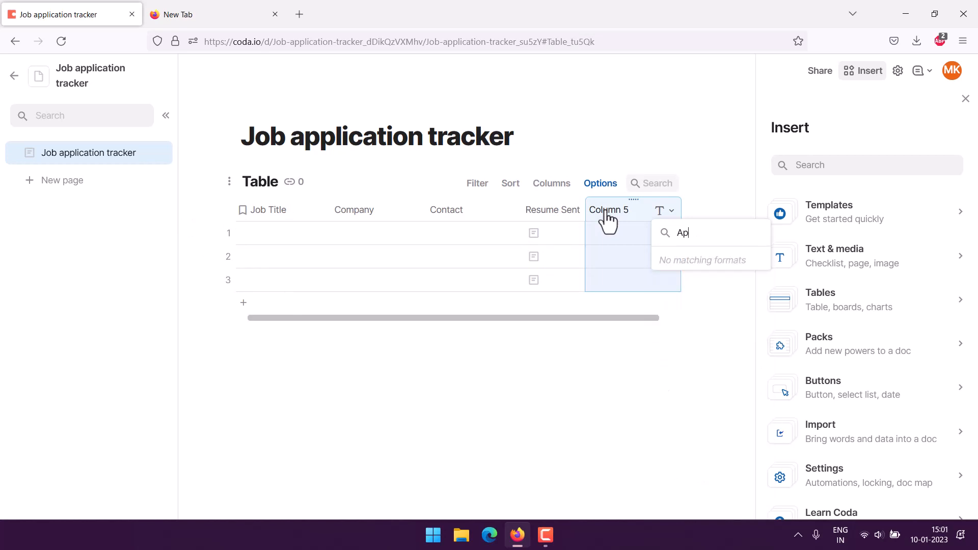
{"action": "key", "text": "BackSpace"}
{"action": "key", "text": "BackSpace"}
{"action": "key", "text": "BackSpace"}
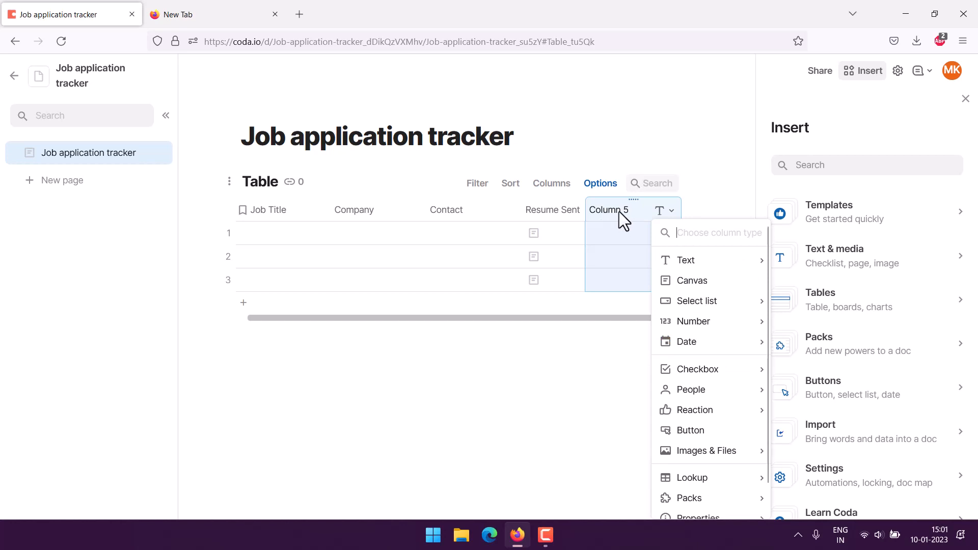
{"action": "left_click", "coordinate": [618, 212]}
{"action": "type", "text": "Application Status"}
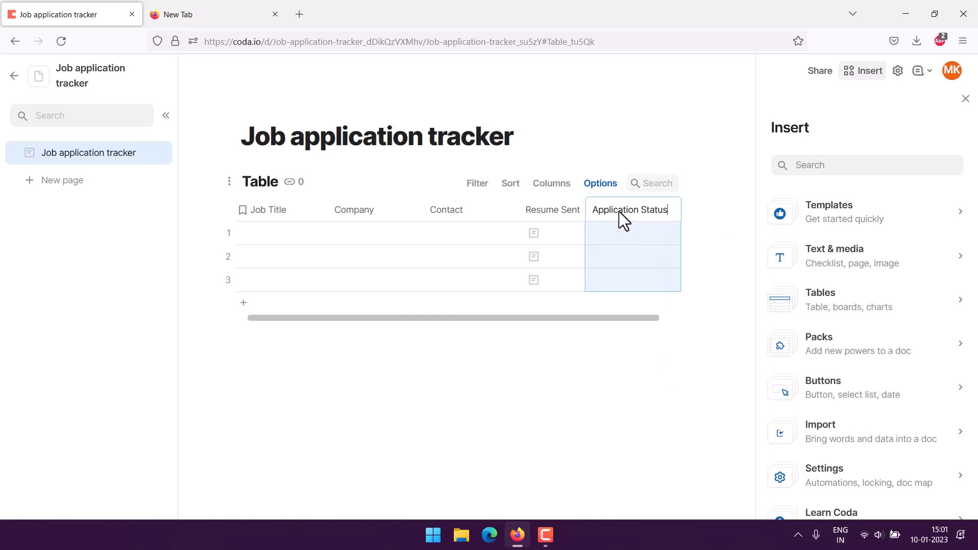
{"action": "left_click", "coordinate": [535, 397]}
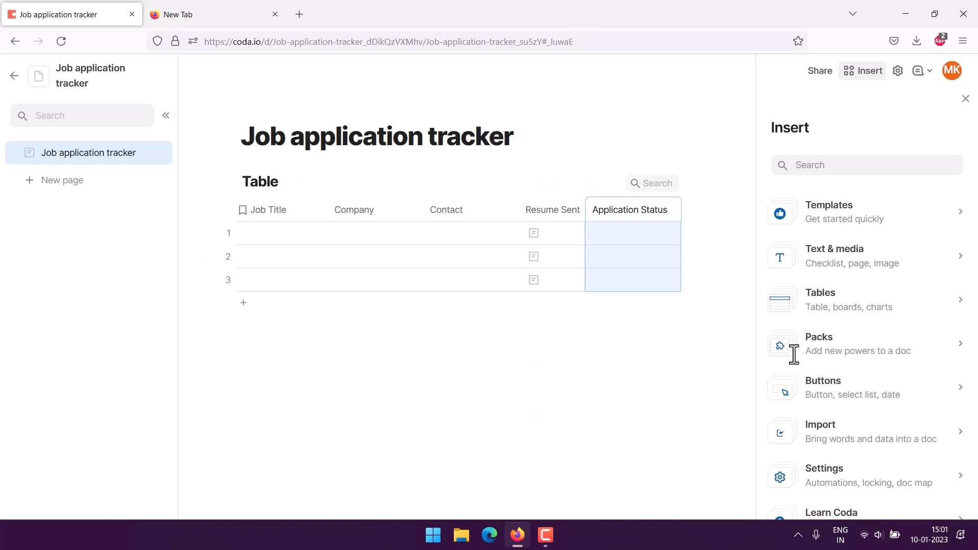
{"action": "left_click", "coordinate": [965, 99]}
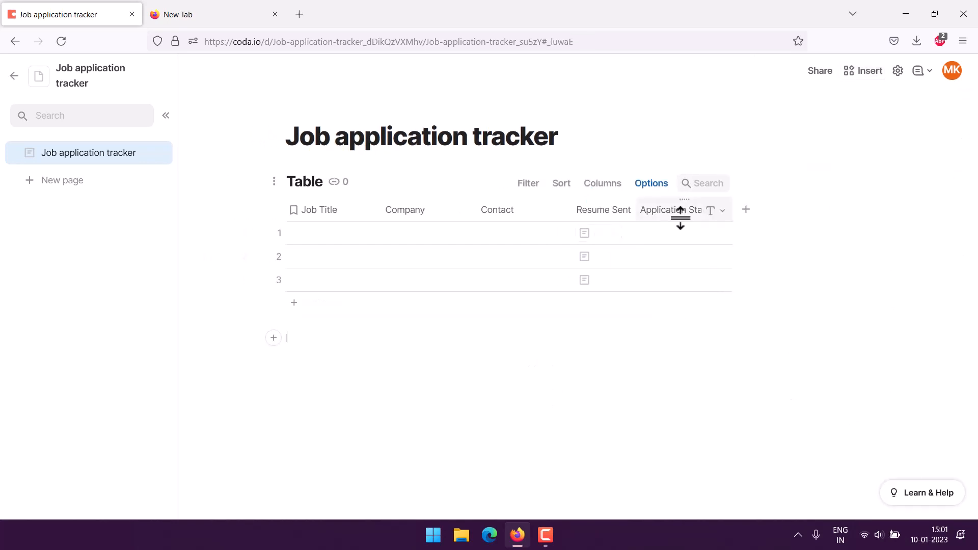
- Add an Interview column and drag it ahead of Application Status
{"action": "left_click", "coordinate": [745, 210]}
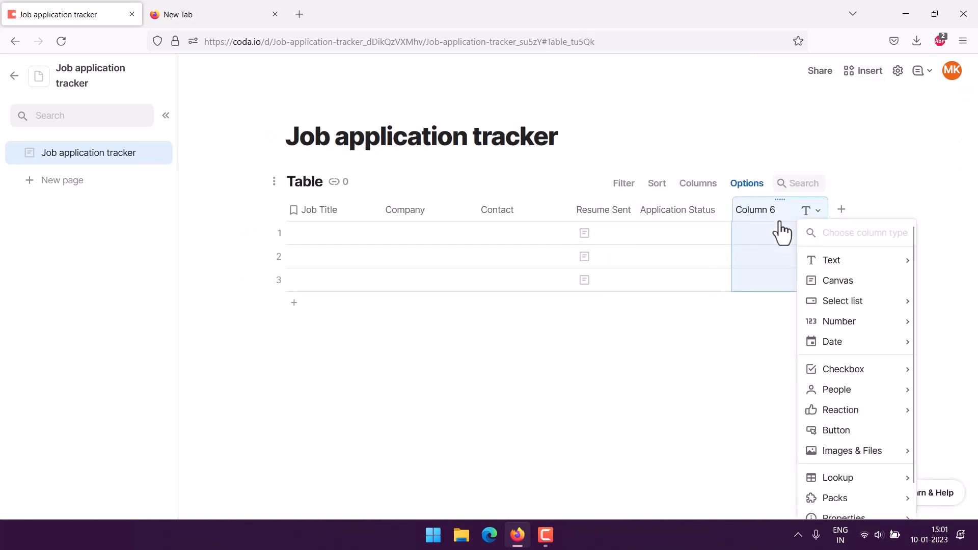
{"action": "type", "text": "In"}
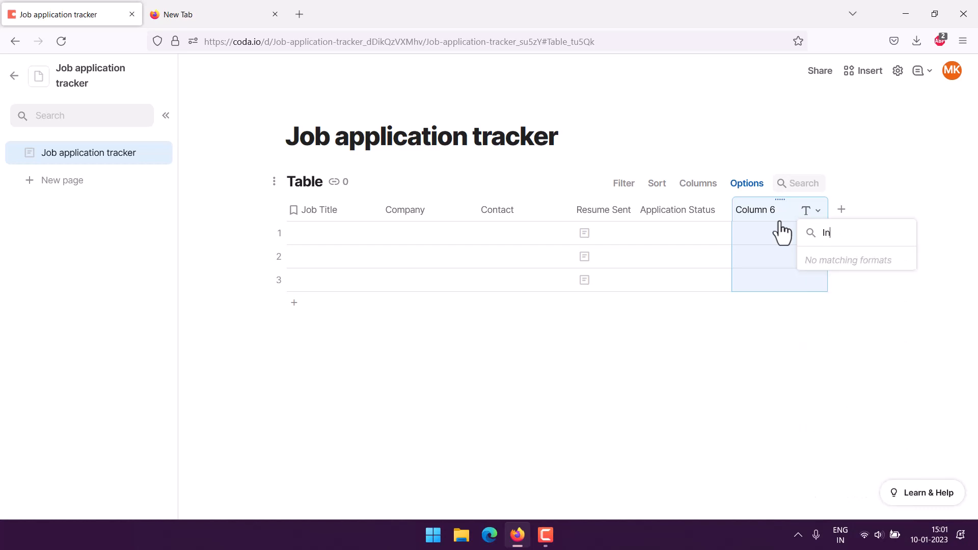
{"action": "type", "text": "tev"}
{"action": "key", "text": "BackSpace"}
{"action": "key", "text": "BackSpace"}
{"action": "key", "text": "BackSpace"}
{"action": "key", "text": "BackSpace"}
{"action": "key", "text": "BackSpace"}
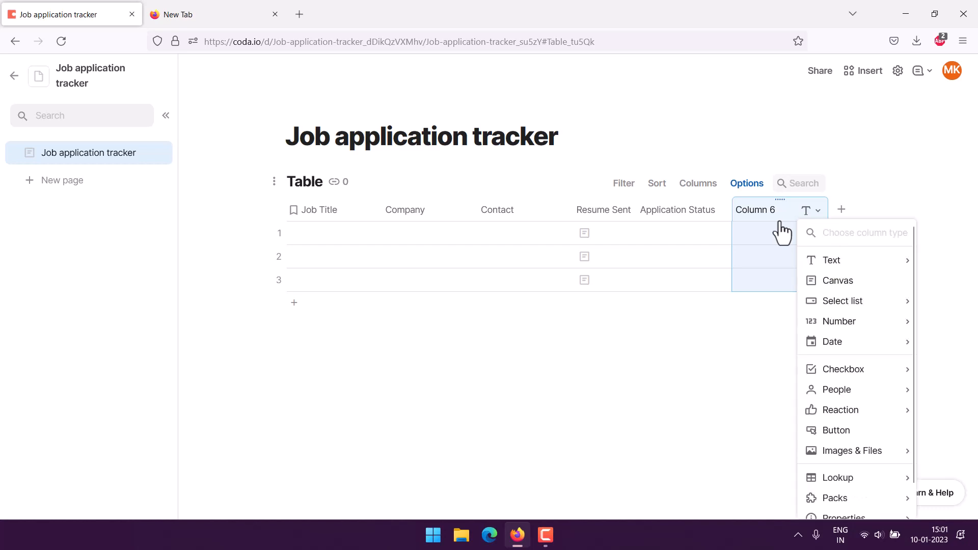
{"action": "left_click", "coordinate": [761, 211]}
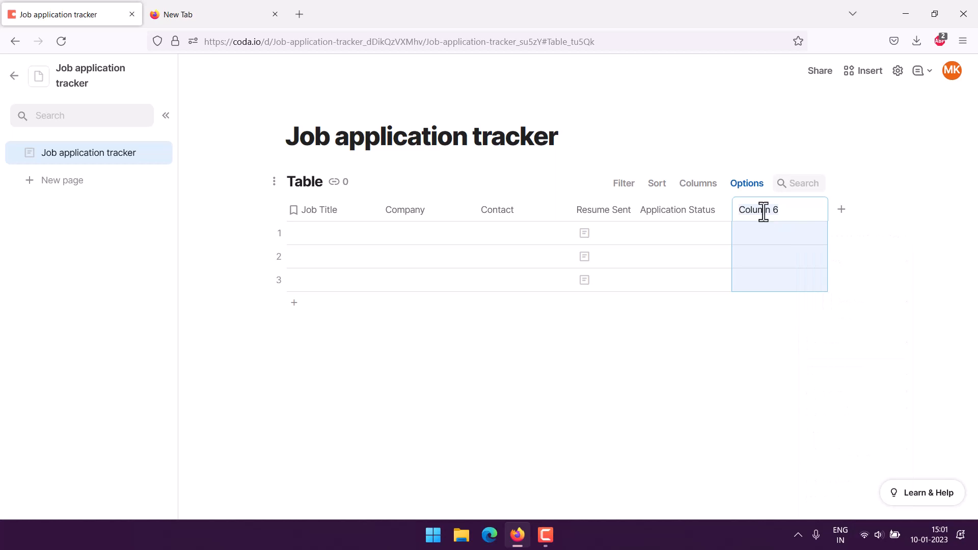
{"action": "type", "text": "Interview"}
{"action": "left_click", "coordinate": [861, 158]}
{"action": "left_click", "coordinate": [225, 267]}
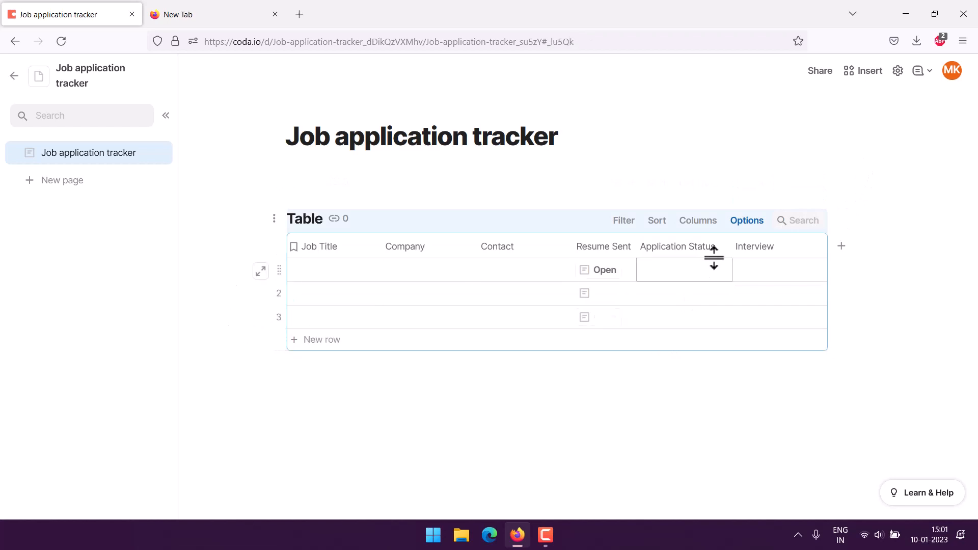
{"action": "left_click_drag", "start_coordinate": [784, 249], "coordinate": [651, 258]}
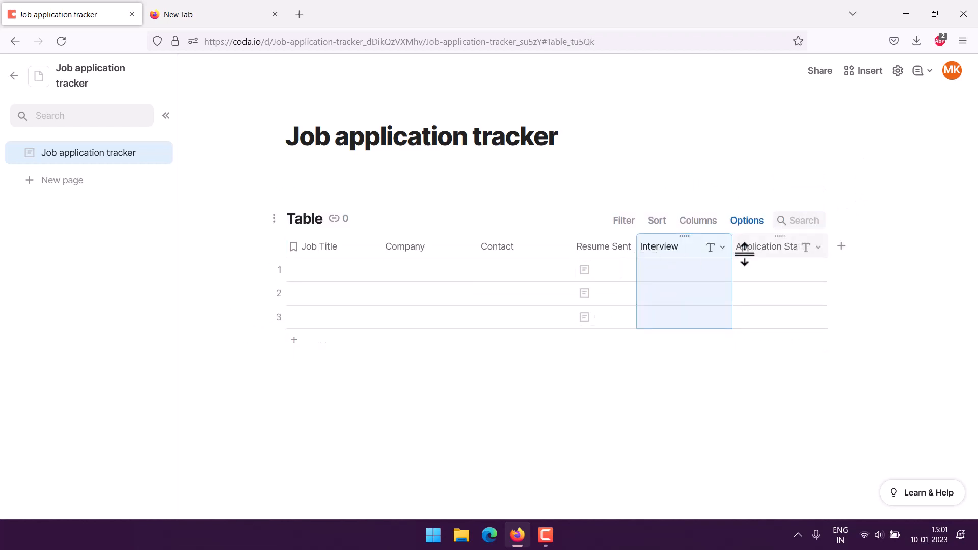
- Fill row 1 with Job Title Designer, Company Suzlong and the contact's e-mail address
{"action": "double_click", "coordinate": [313, 270]}
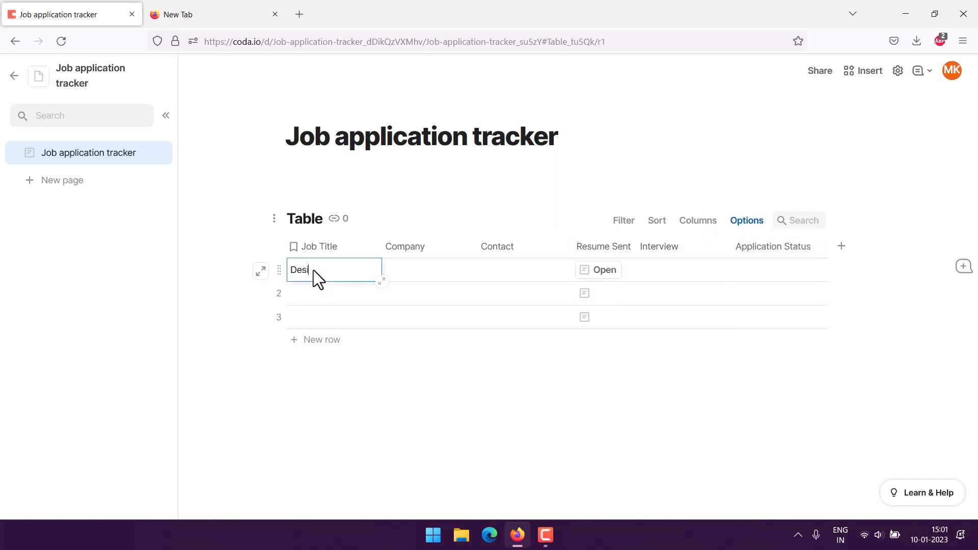
{"action": "double_click", "coordinate": [396, 271]}
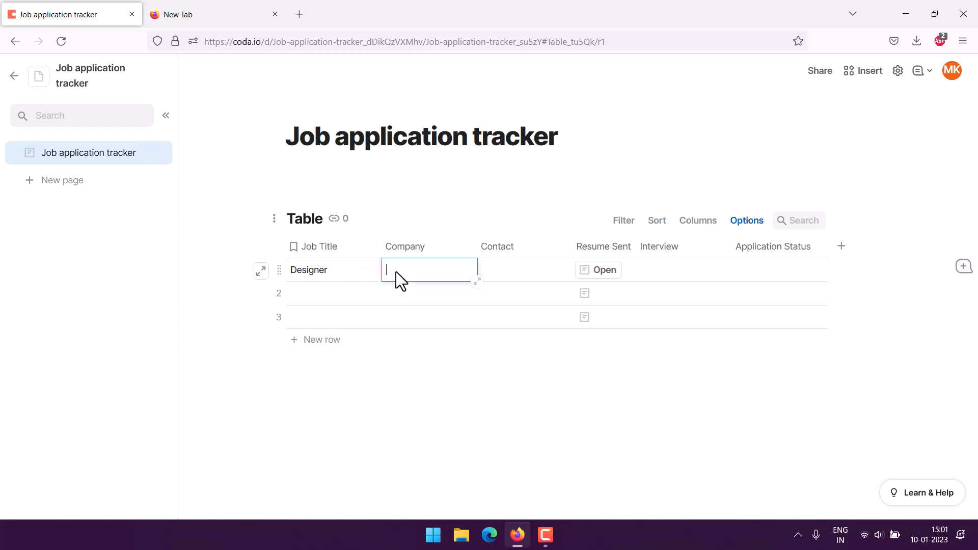
{"action": "type", "text": "Suzlong"}
{"action": "key", "text": "Tab"}
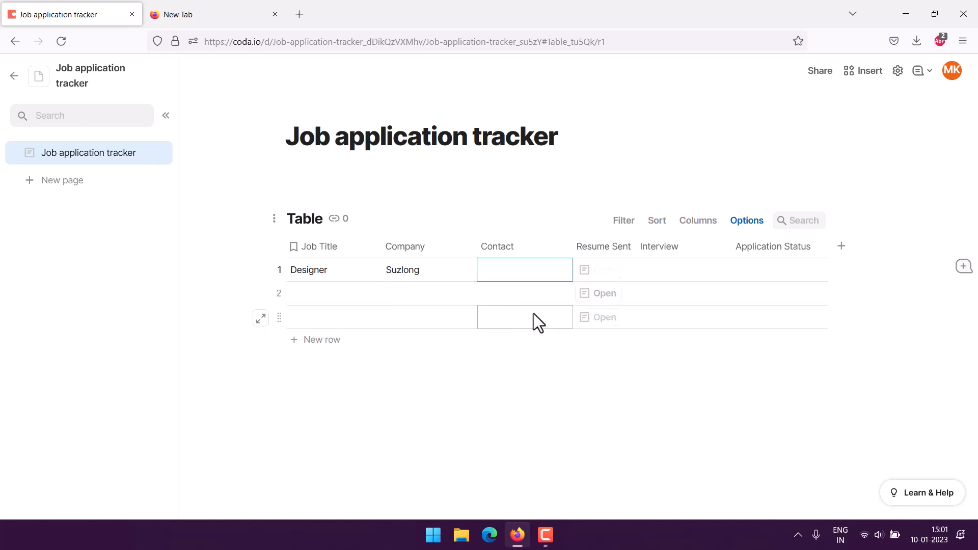
{"action": "double_click", "coordinate": [506, 267]}
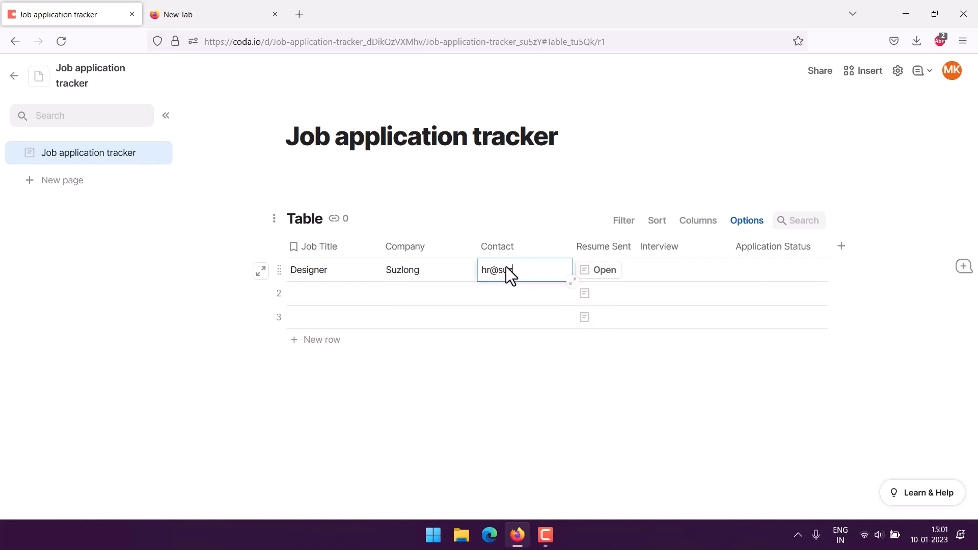
{"action": "key", "text": "Tab"}
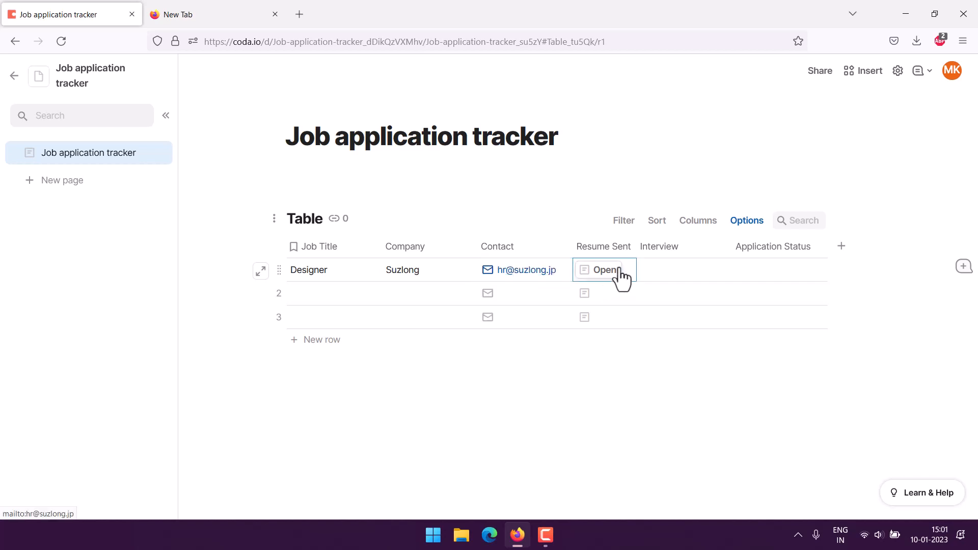
- Convert the Resume Sent column to a select list with options Sent, Pending and Reply received!
{"action": "left_click", "coordinate": [622, 250]}
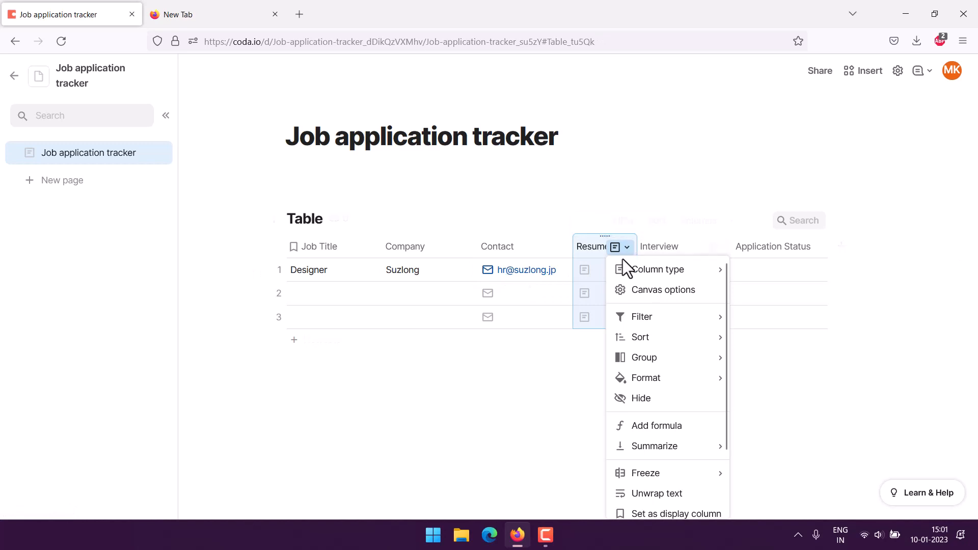
{"action": "mouse_move", "coordinate": [644, 268]}
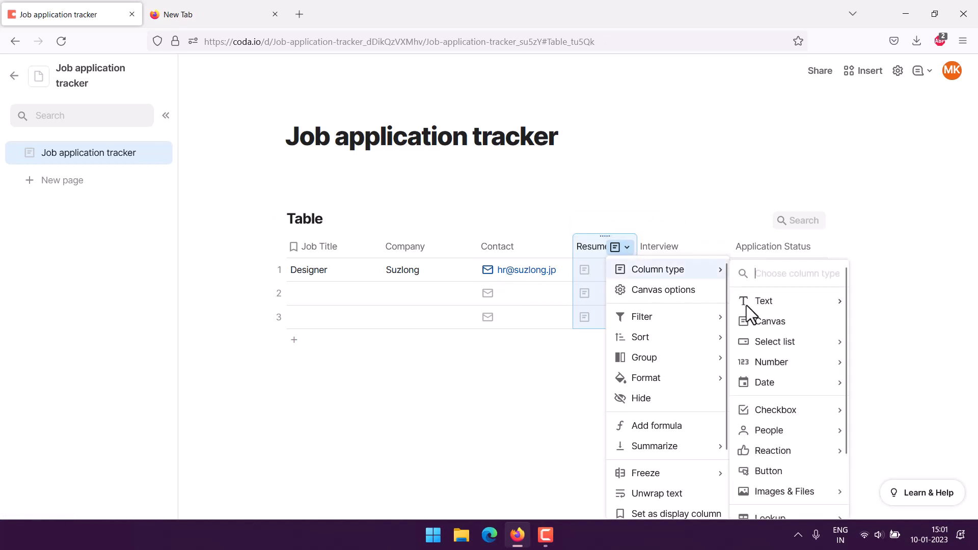
{"action": "mouse_move", "coordinate": [772, 341]}
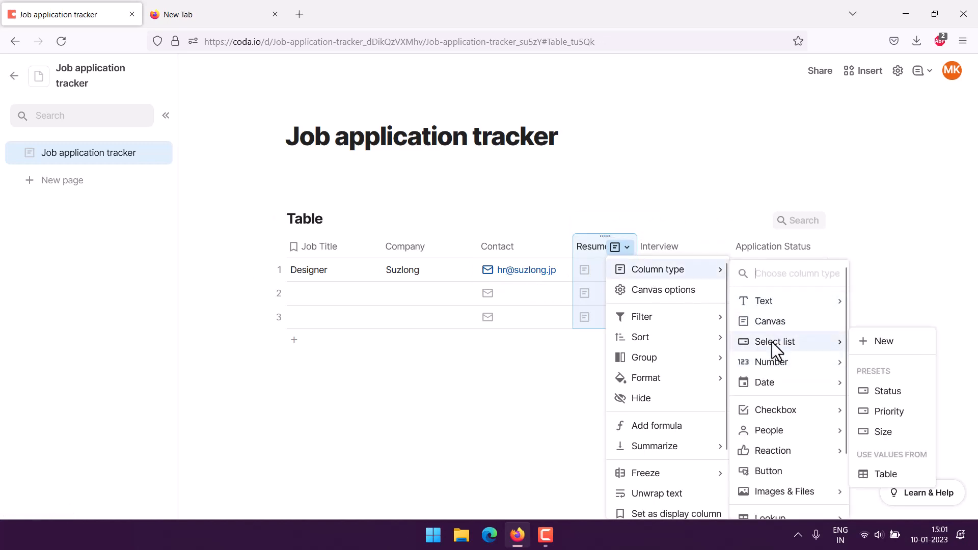
{"action": "left_click", "coordinate": [881, 352]}
{"action": "left_click", "coordinate": [669, 339]}
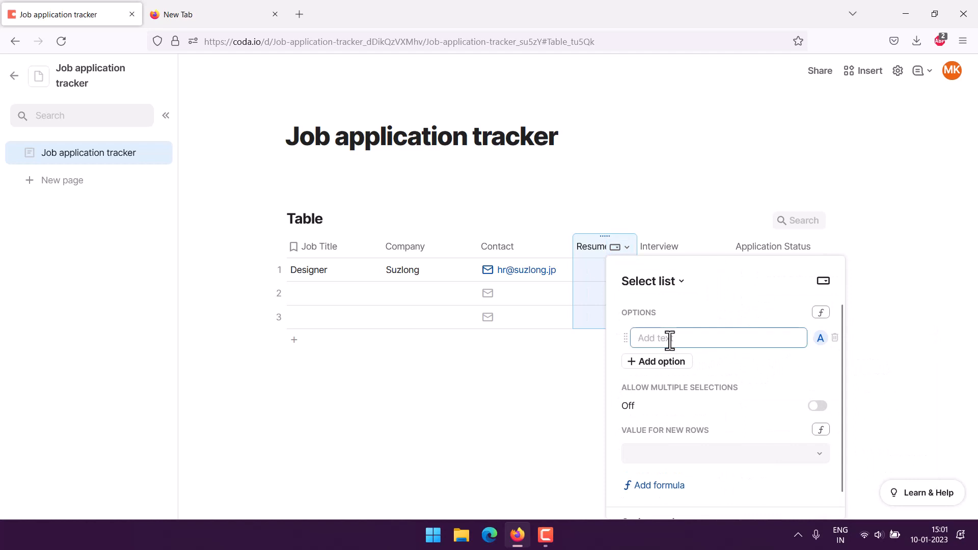
{"action": "type", "text": "Sent"}
{"action": "left_click", "coordinate": [656, 362]}
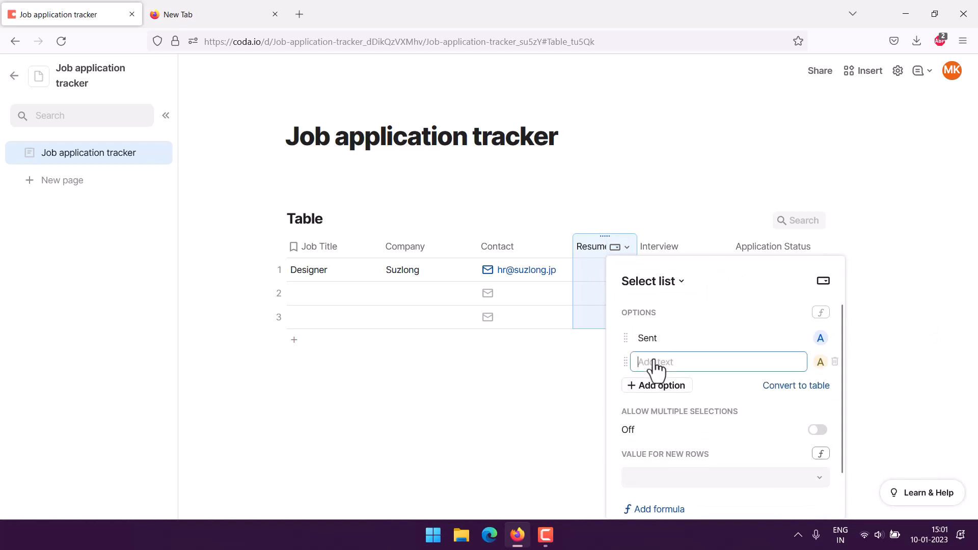
{"action": "type", "text": "Pending"}
{"action": "left_click", "coordinate": [653, 387]}
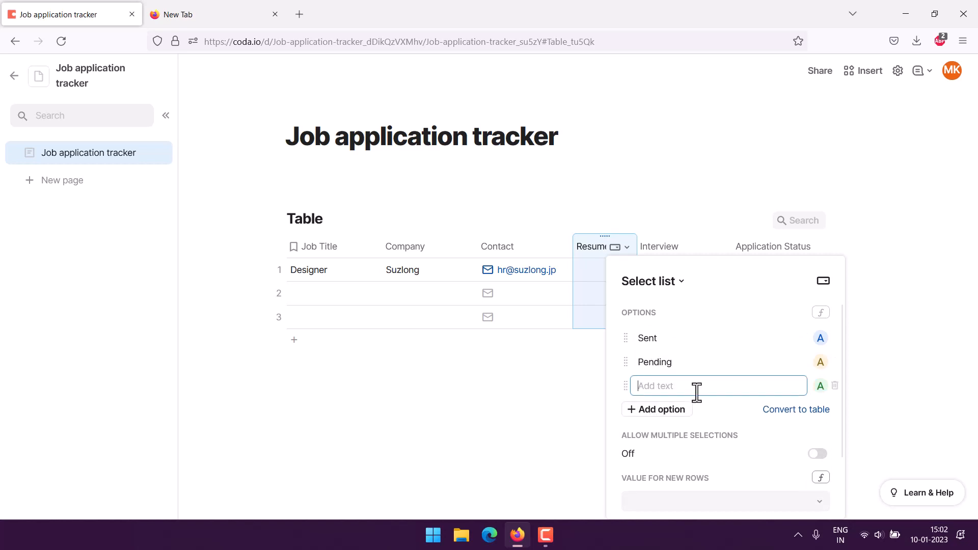
{"action": "type", "text": "Reply received!"}
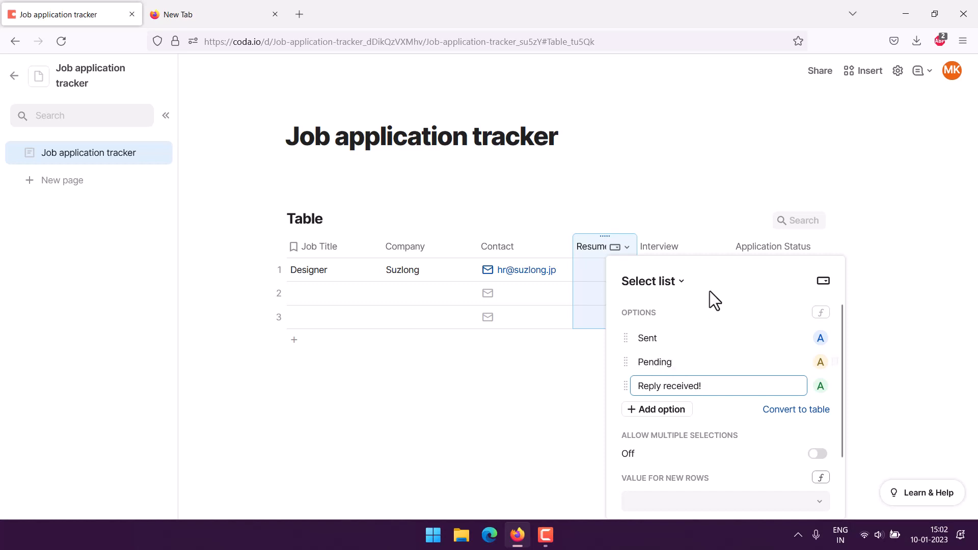
{"action": "left_click", "coordinate": [726, 282]}
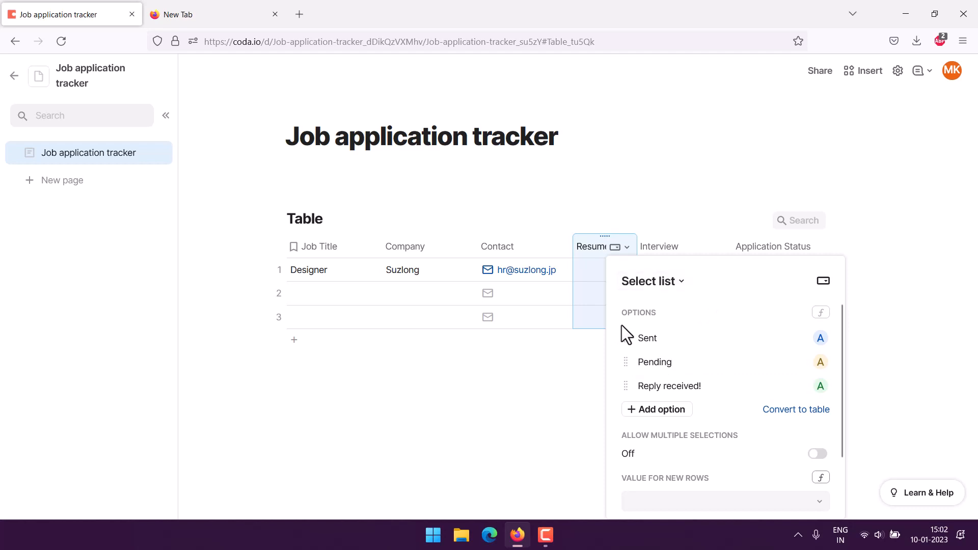
{"action": "left_click", "coordinate": [619, 249]}
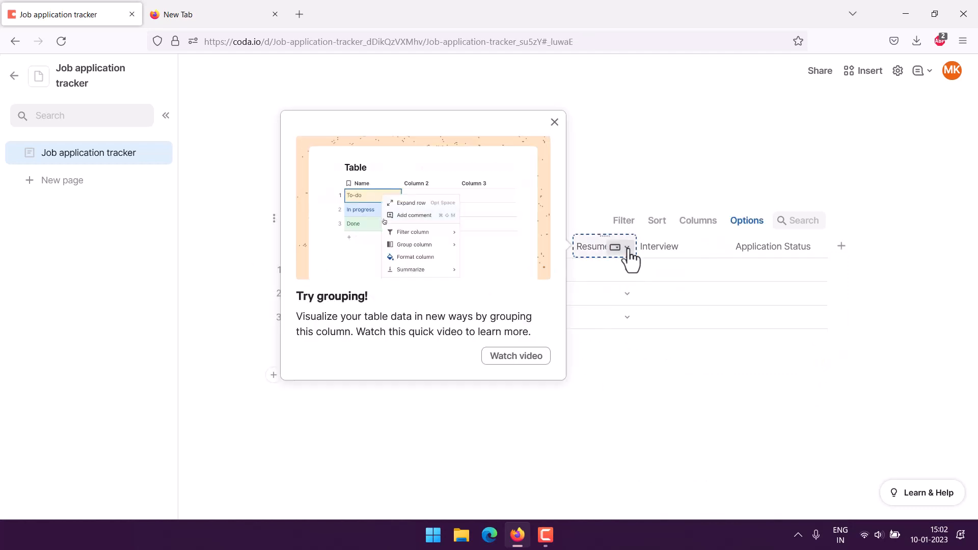
- Rename the column header to Resume Status and dismiss the grouping tip
{"action": "left_click", "coordinate": [627, 248]}
{"action": "left_click", "coordinate": [591, 249]}
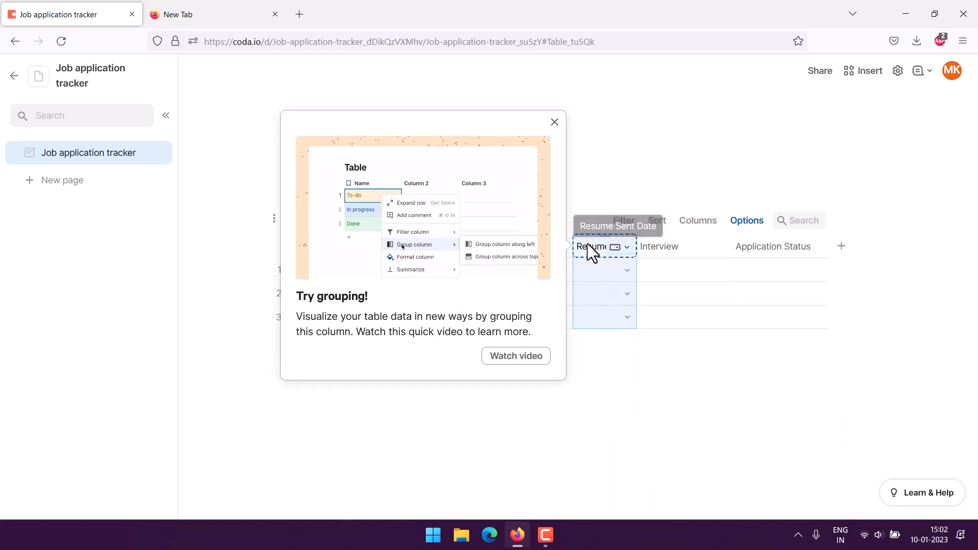
{"action": "double_click", "coordinate": [587, 244]}
{"action": "left_click_drag", "start_coordinate": [614, 248], "coordinate": [637, 248]}
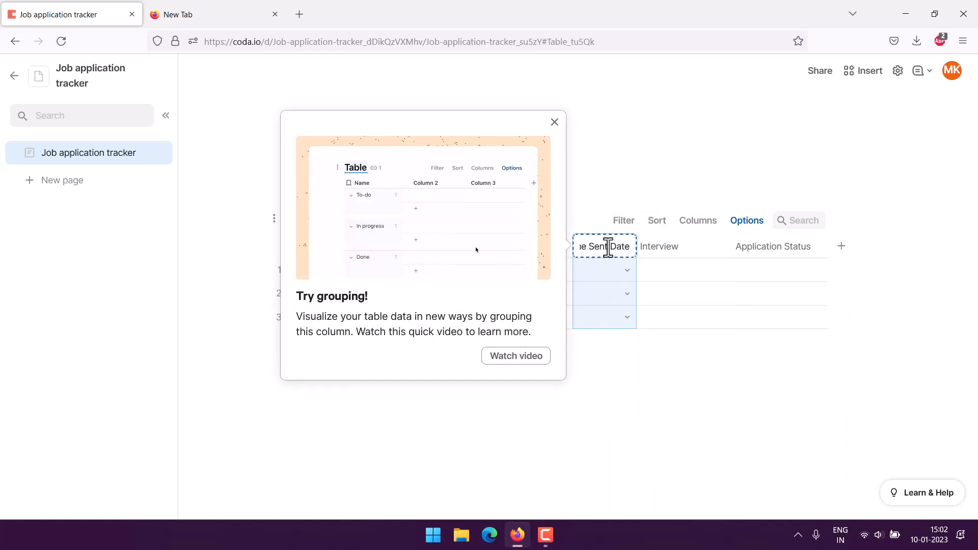
{"action": "left_click_drag", "start_coordinate": [589, 249], "coordinate": [637, 249]}
{"action": "type", "text": "S"}
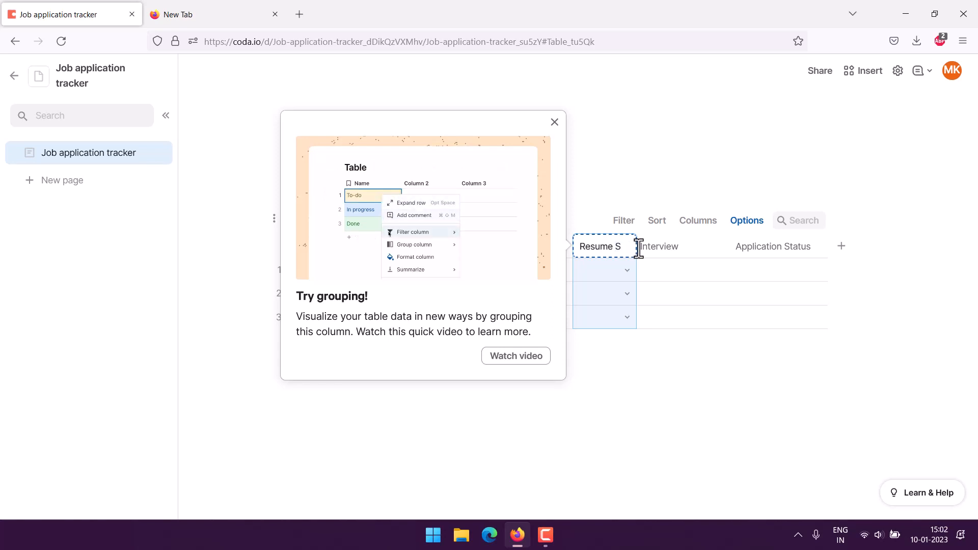
{"action": "type", "text": "tatus"}
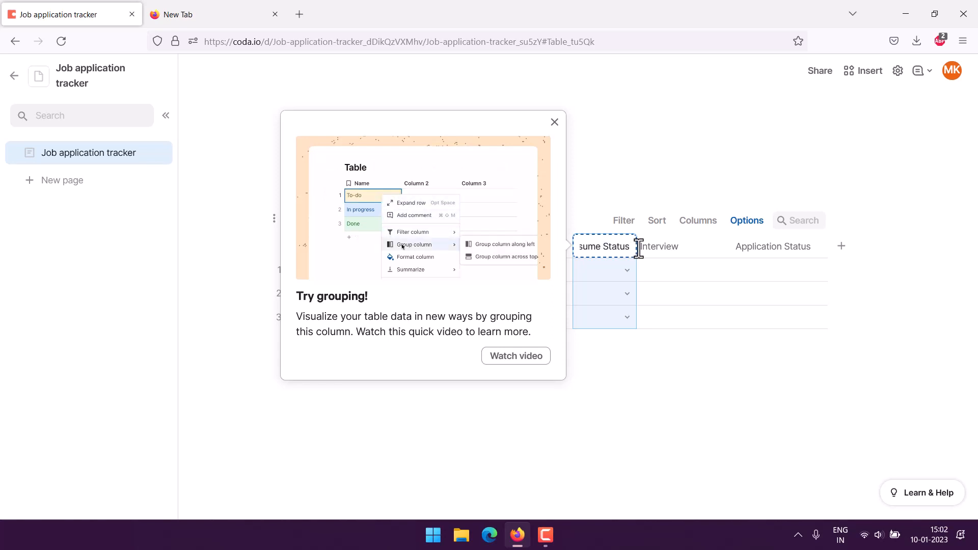
{"action": "left_click", "coordinate": [250, 349]}
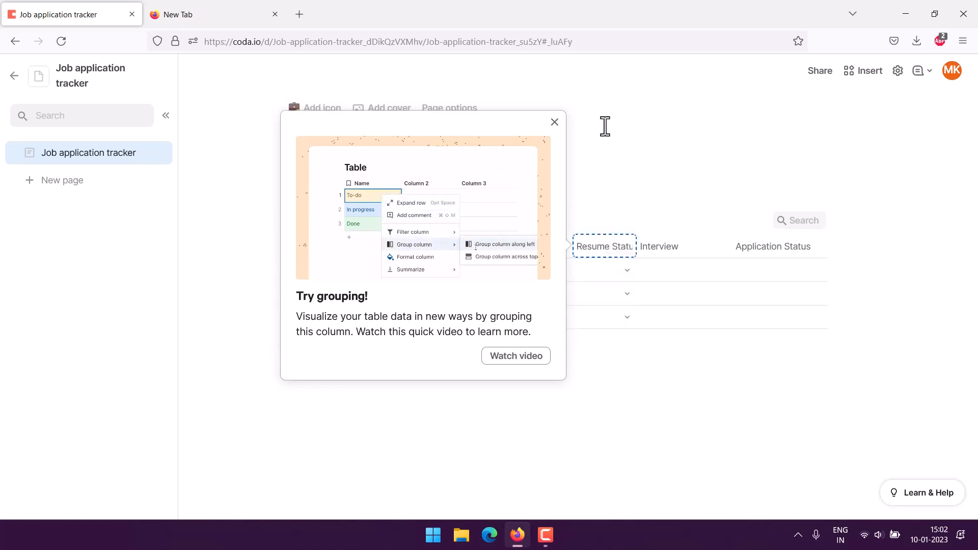
{"action": "left_click", "coordinate": [555, 122]}
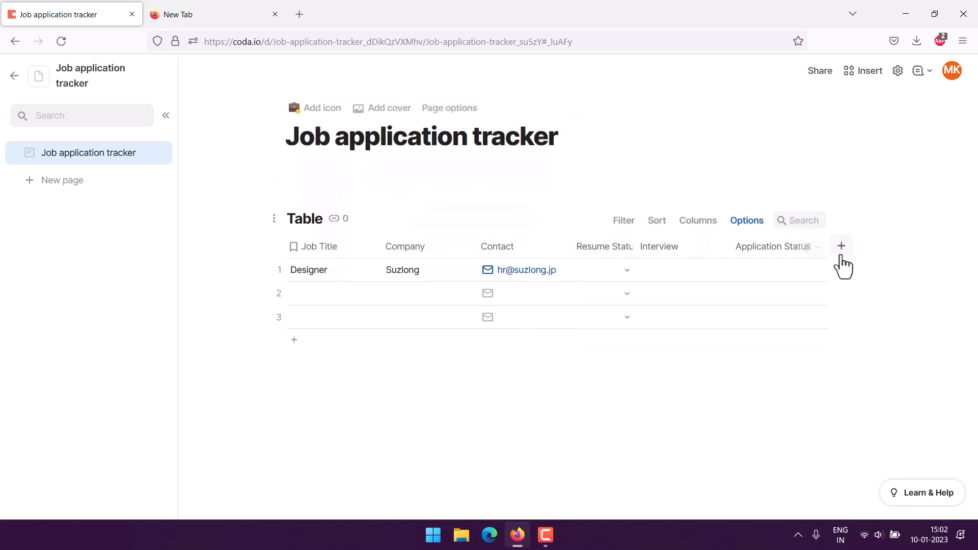
- Add a Resume Sent Date column and drag it between Contact and Resume Status
{"action": "left_click", "coordinate": [842, 246]}
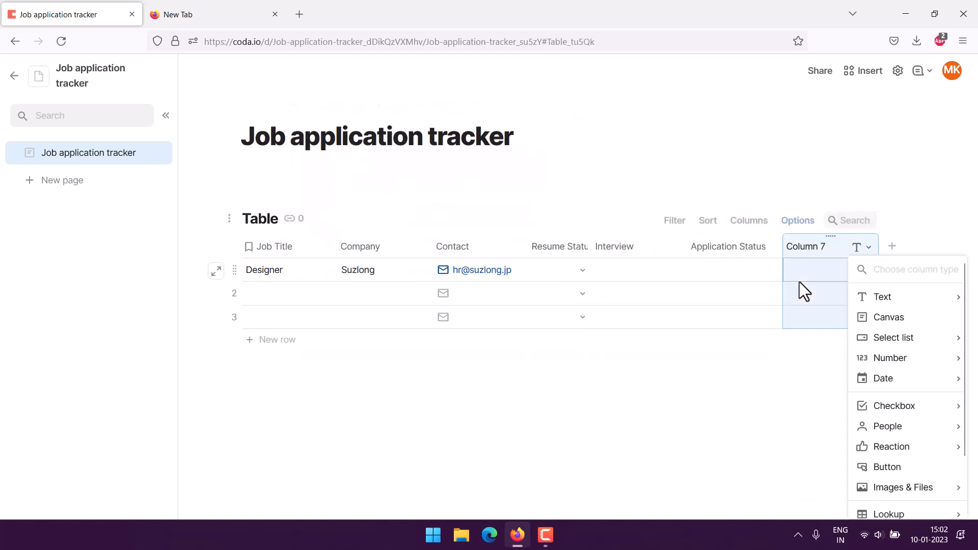
{"action": "type", "text": "Resume S"}
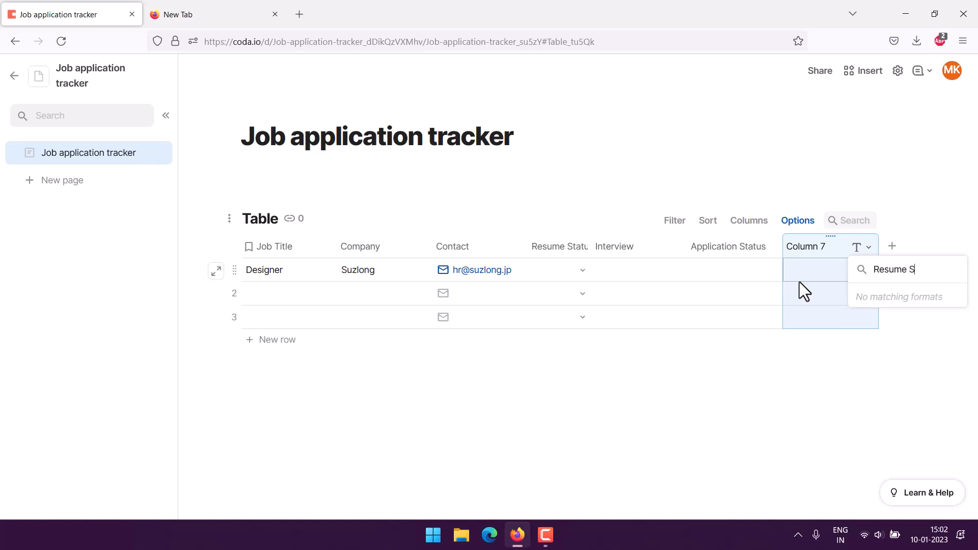
{"action": "type", "text": "ent Date"}
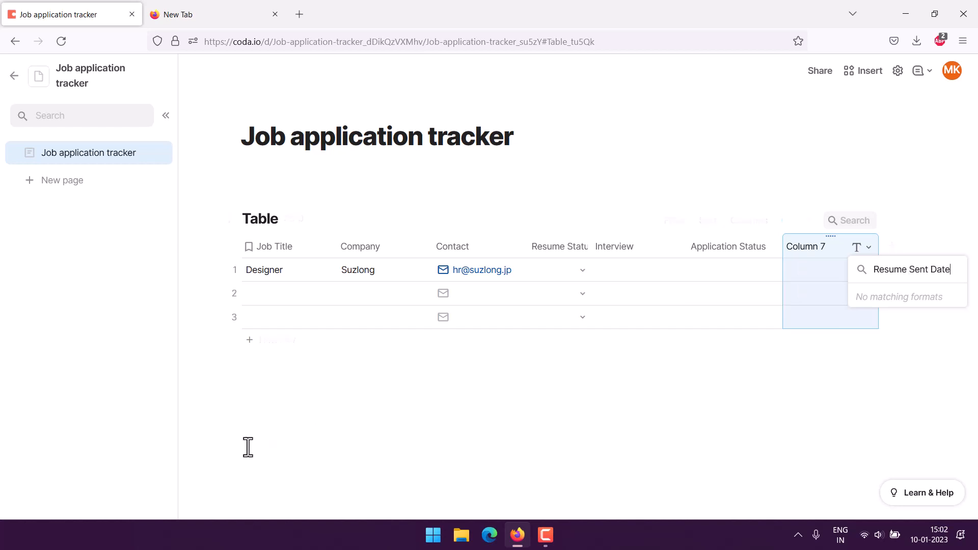
{"action": "left_click", "coordinate": [223, 399]}
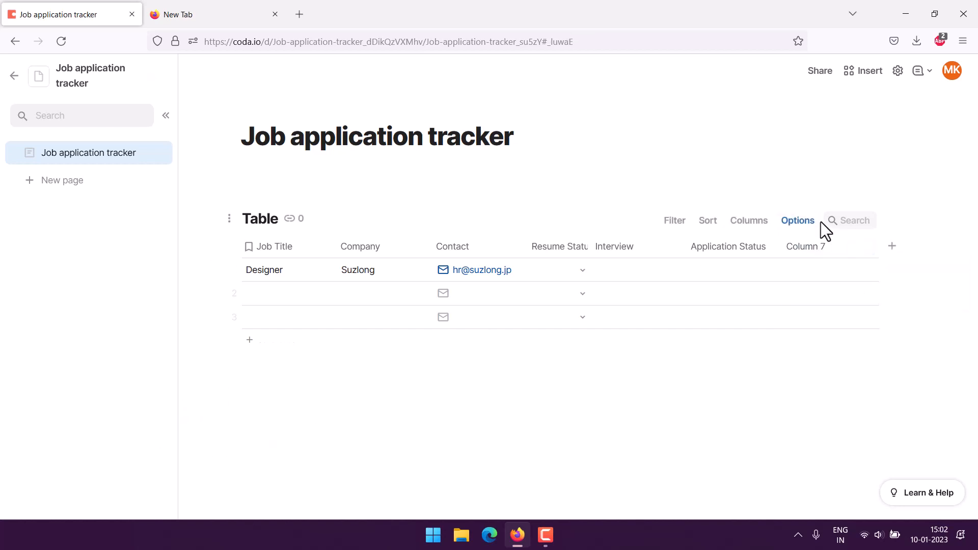
{"action": "left_click", "coordinate": [813, 248]}
{"action": "type", "text": "Resume"}
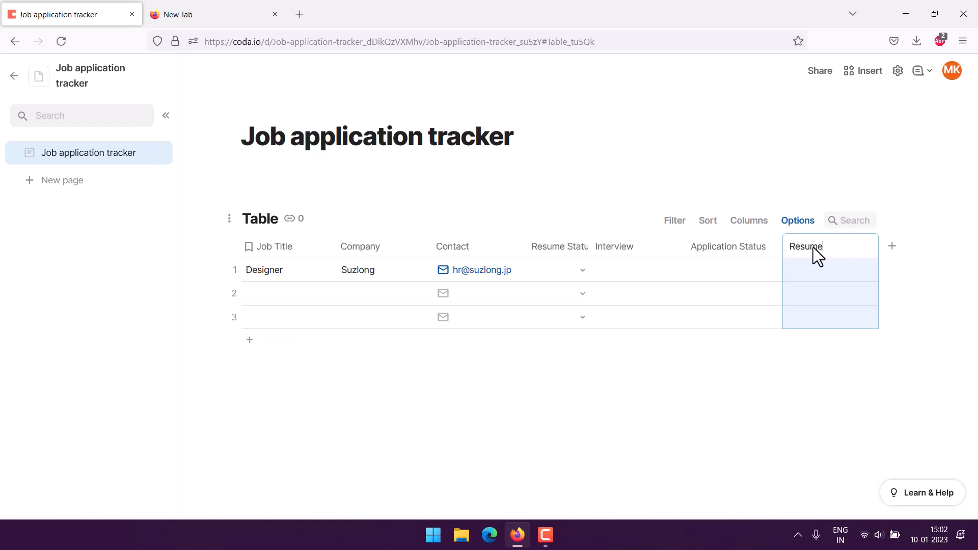
{"action": "type", "text": " Sent Date"}
{"action": "left_click", "coordinate": [526, 395]}
{"action": "left_click_drag", "start_coordinate": [828, 240], "coordinate": [533, 247]}
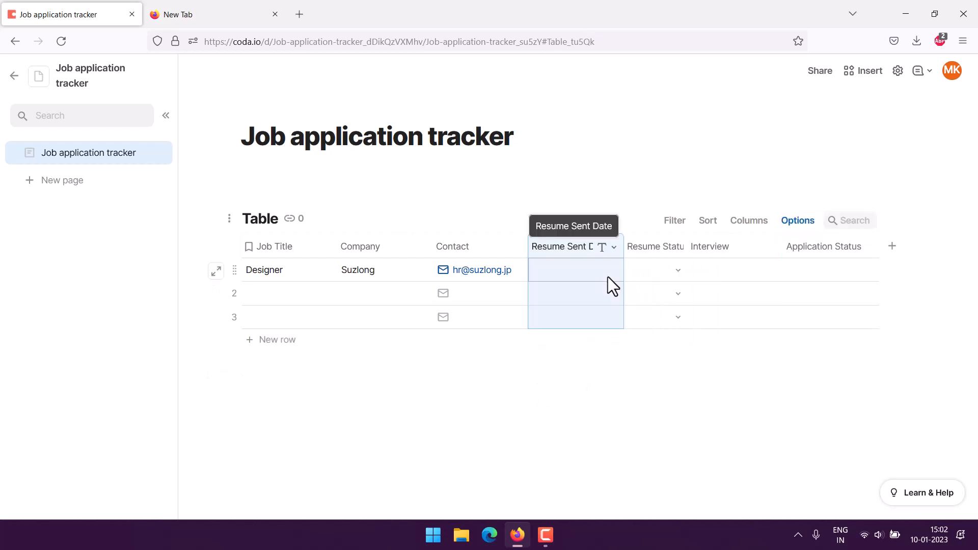
- Make Resume Sent Date a date column and set row 1's date to January 9, 2023
{"action": "left_click", "coordinate": [560, 271]}
{"action": "right_click", "coordinate": [595, 250]}
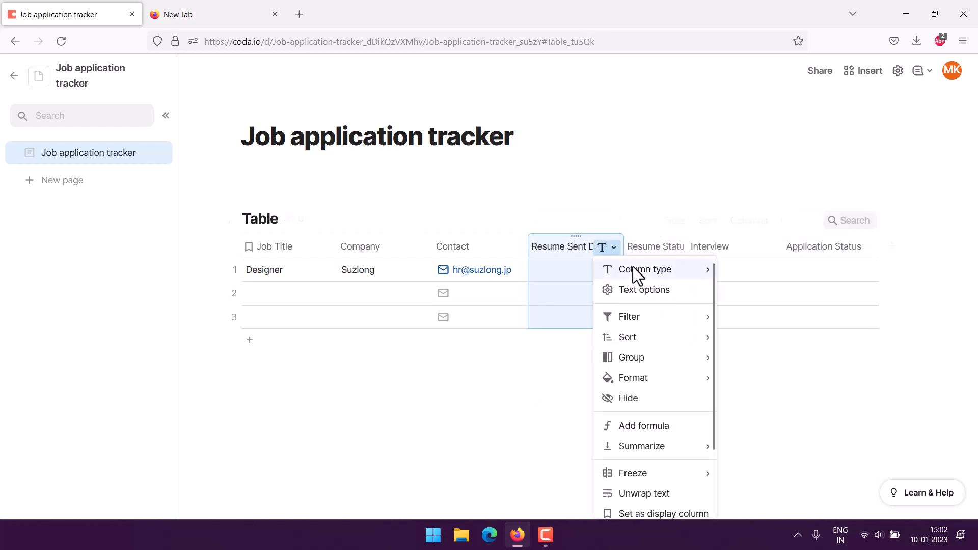
{"action": "mouse_move", "coordinate": [635, 268]}
{"action": "mouse_move", "coordinate": [811, 380]}
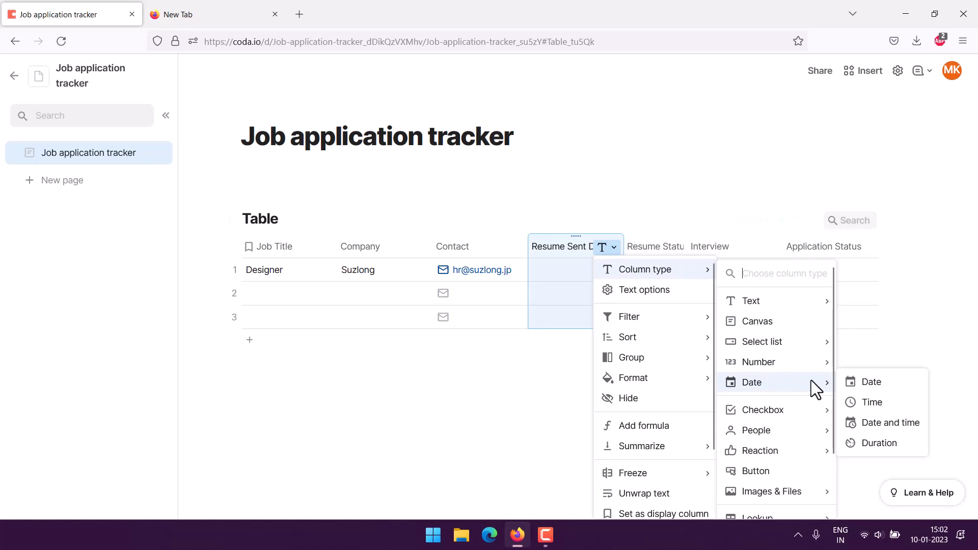
{"action": "left_click", "coordinate": [868, 382]}
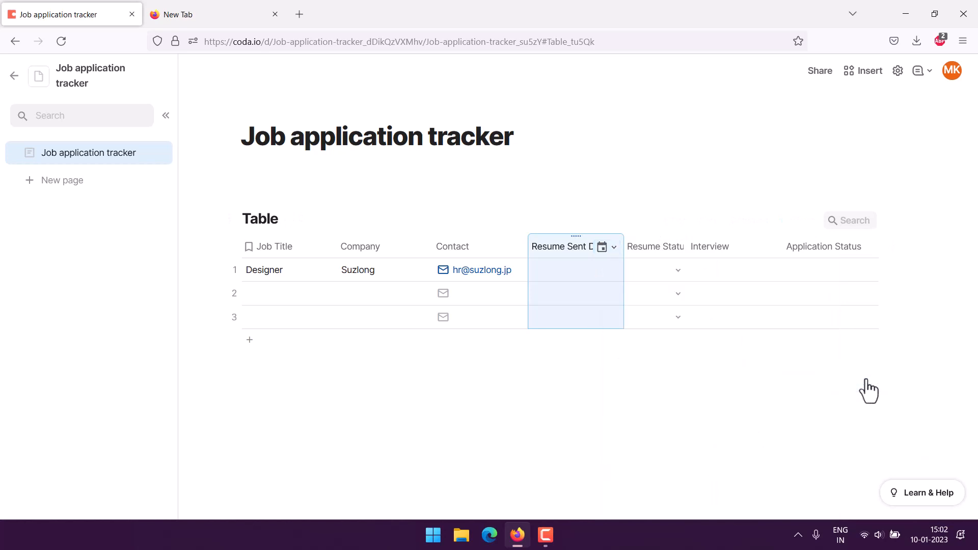
{"action": "double_click", "coordinate": [540, 275]}
{"action": "left_click", "coordinate": [559, 359]}
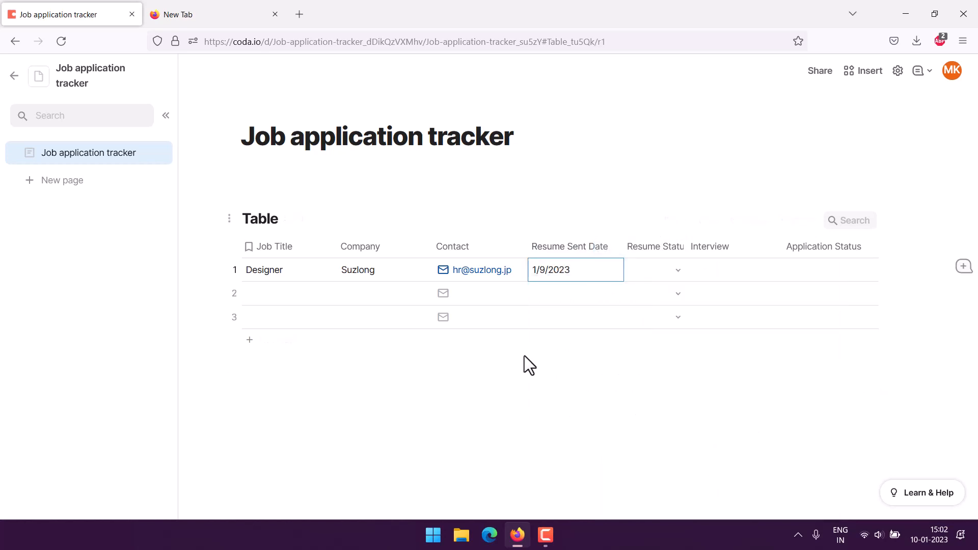
- Format the Resume Sent Date column in the 'January 31, 2023' long-month style
{"action": "double_click", "coordinate": [564, 275]}
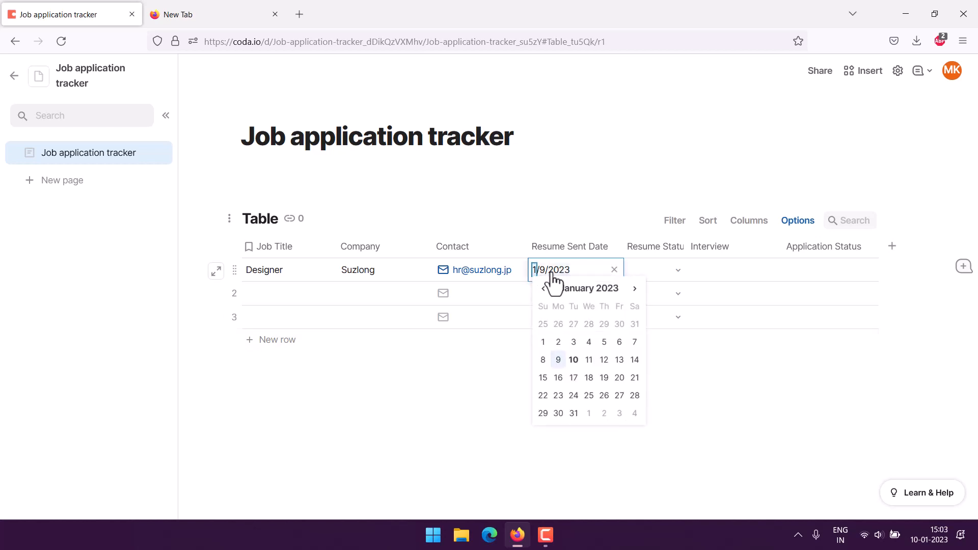
{"action": "left_click", "coordinate": [610, 249]}
{"action": "left_click", "coordinate": [624, 290]}
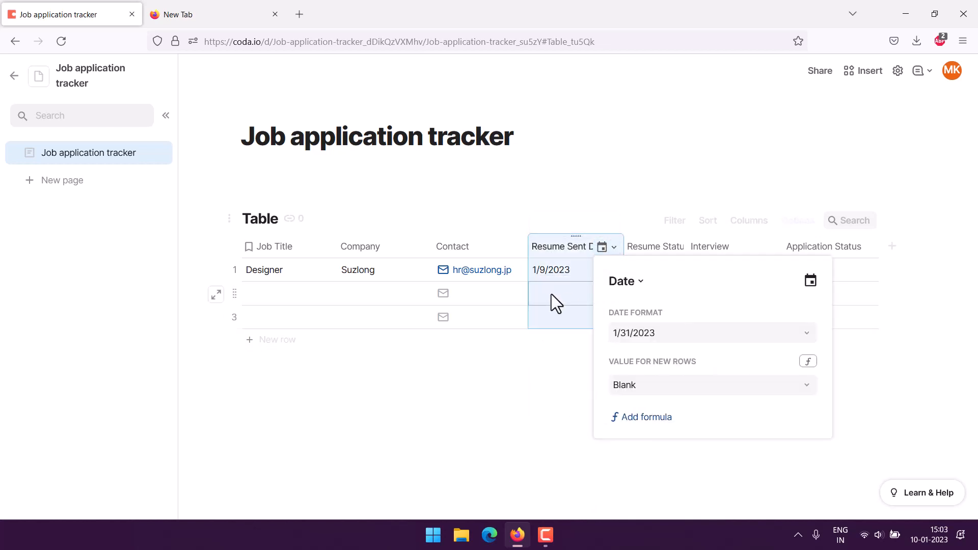
{"action": "left_click", "coordinate": [624, 334]}
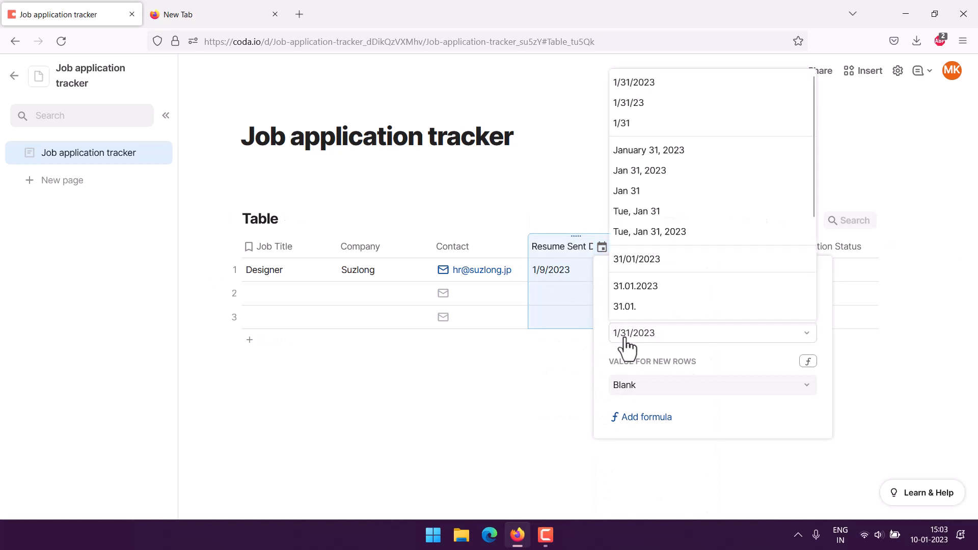
{"action": "left_click", "coordinate": [662, 153]}
{"action": "left_click", "coordinate": [205, 371]}
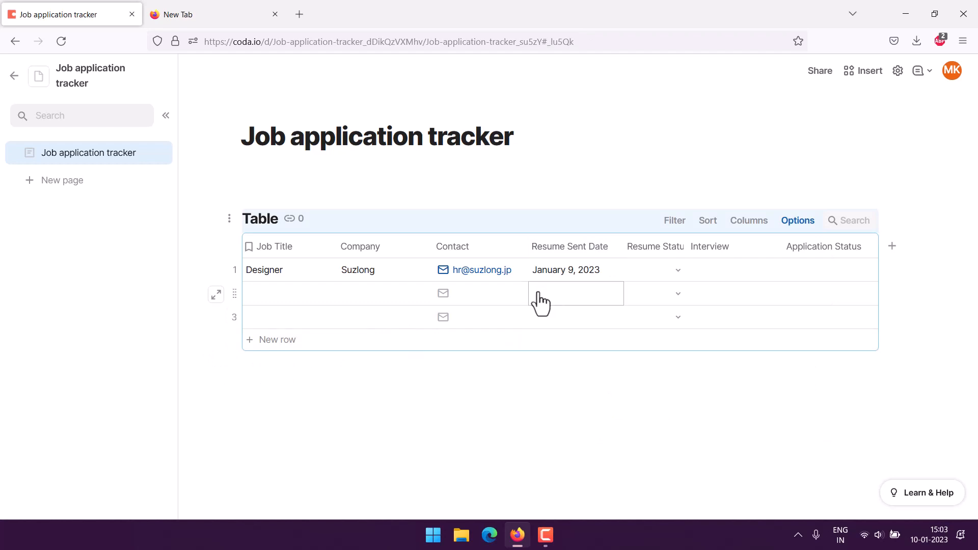
- Set row 1's Resume Status to Sent and its Interview to 'Yes, on 12th Jan'
{"action": "left_click", "coordinate": [666, 271]}
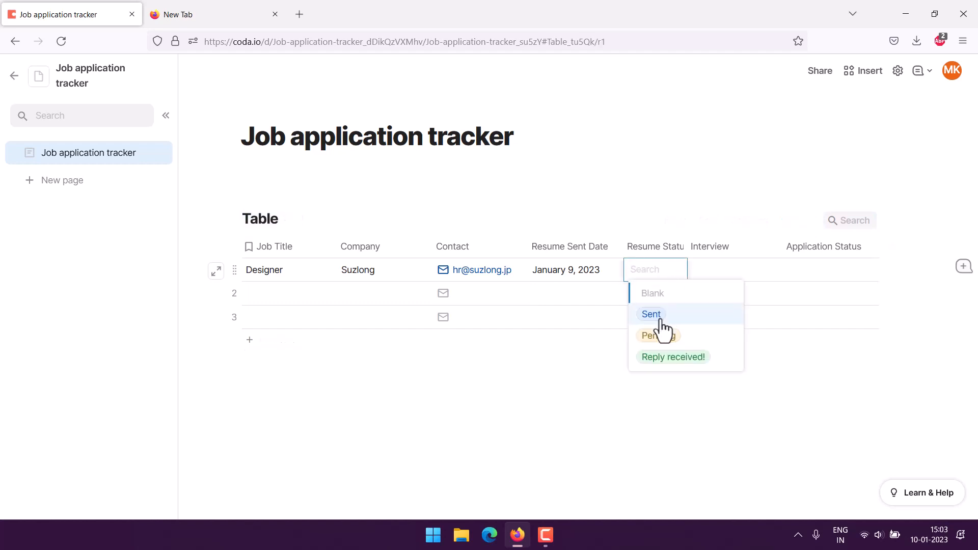
{"action": "left_click", "coordinate": [660, 319]}
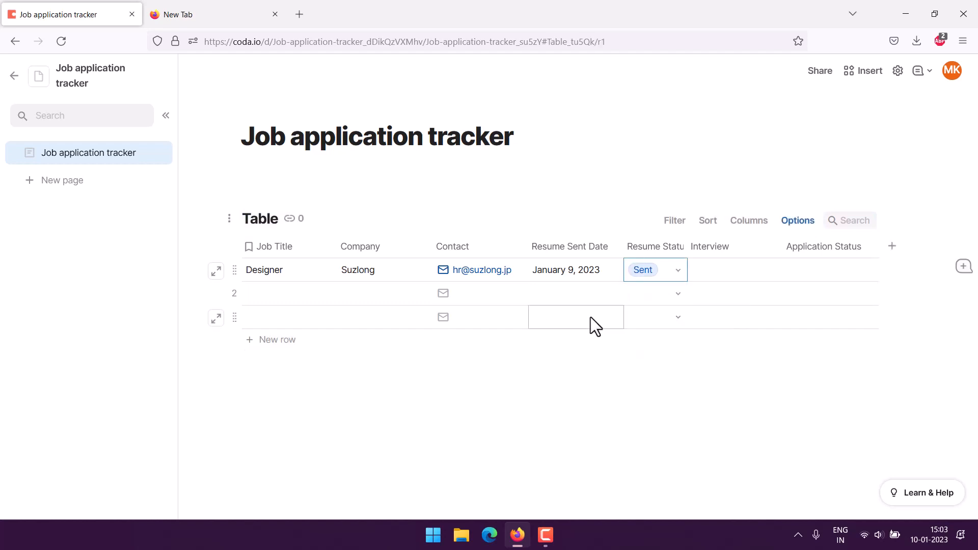
{"action": "left_click", "coordinate": [749, 270]}
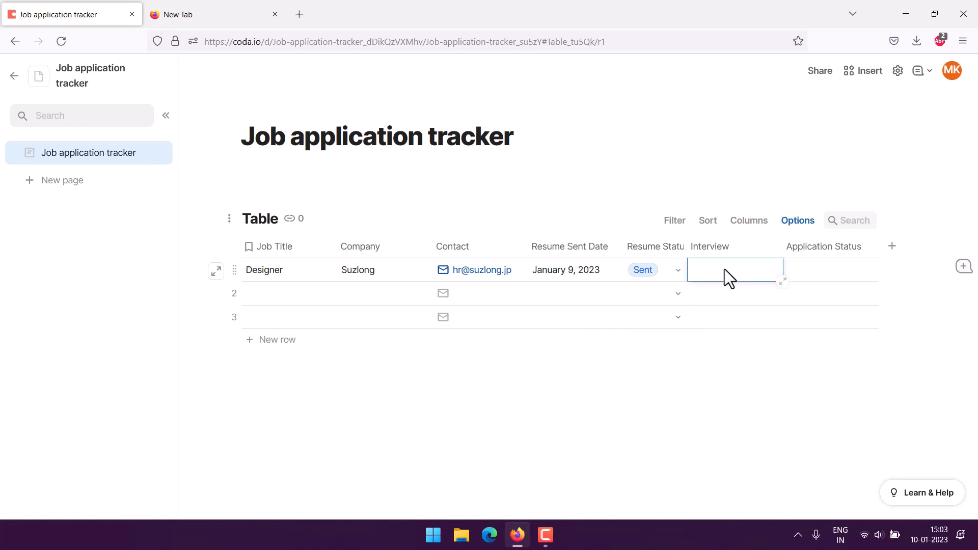
{"action": "left_click", "coordinate": [769, 248]}
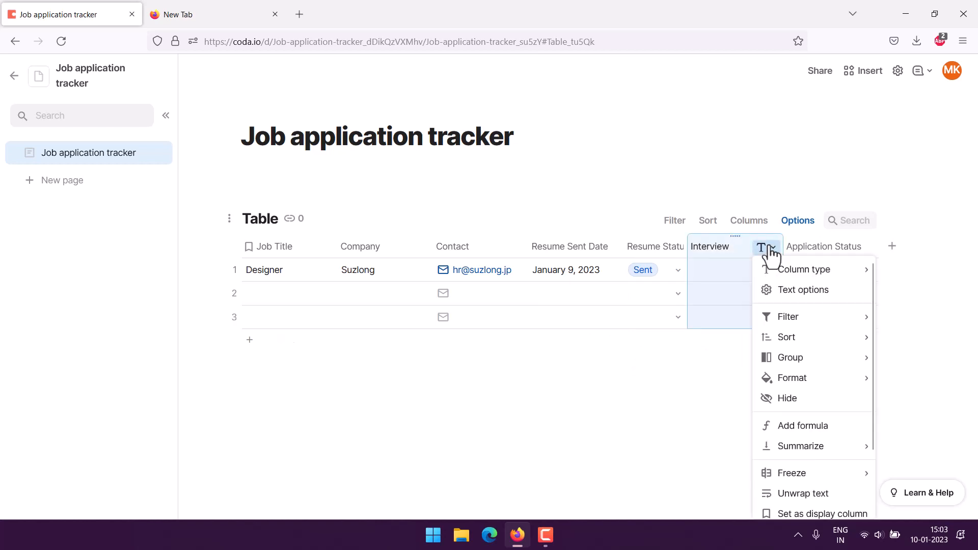
{"action": "left_click", "coordinate": [717, 270]}
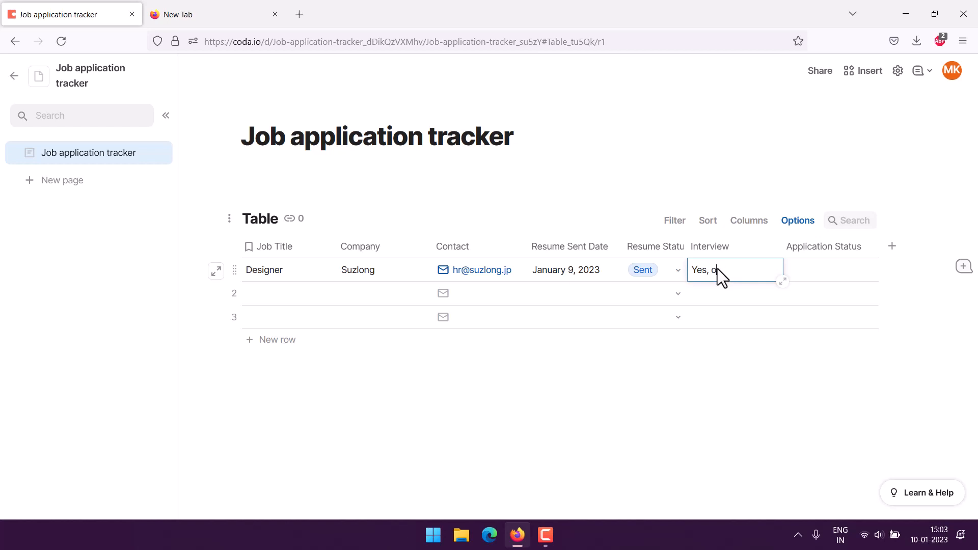
{"action": "type", "text": "Yes, on 12th Jan"}
{"action": "double_click", "coordinate": [832, 270]}
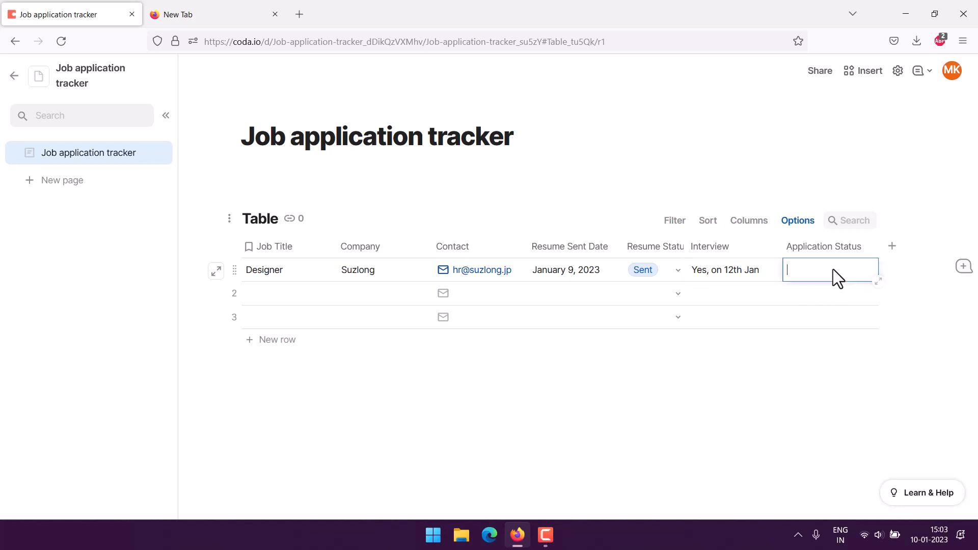
- Make Application Status a new select list with options Accepted and Interview Scheduled
{"action": "left_click", "coordinate": [866, 249]}
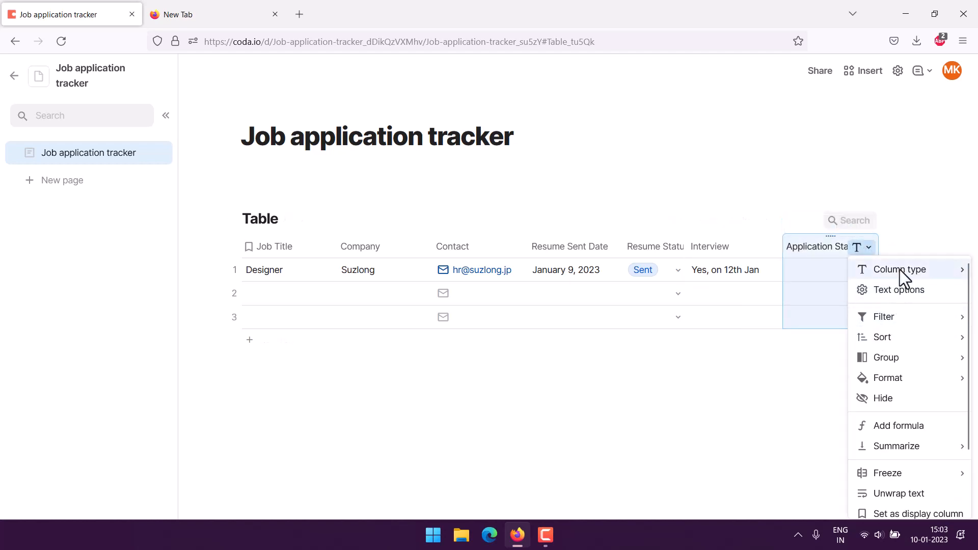
{"action": "mouse_move", "coordinate": [899, 270]}
{"action": "mouse_move", "coordinate": [797, 368]}
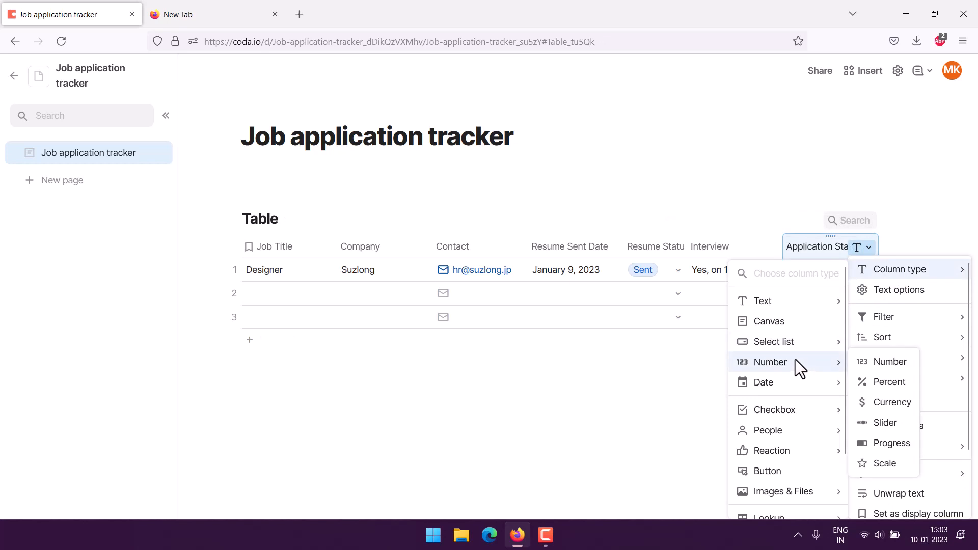
{"action": "mouse_move", "coordinate": [821, 340]}
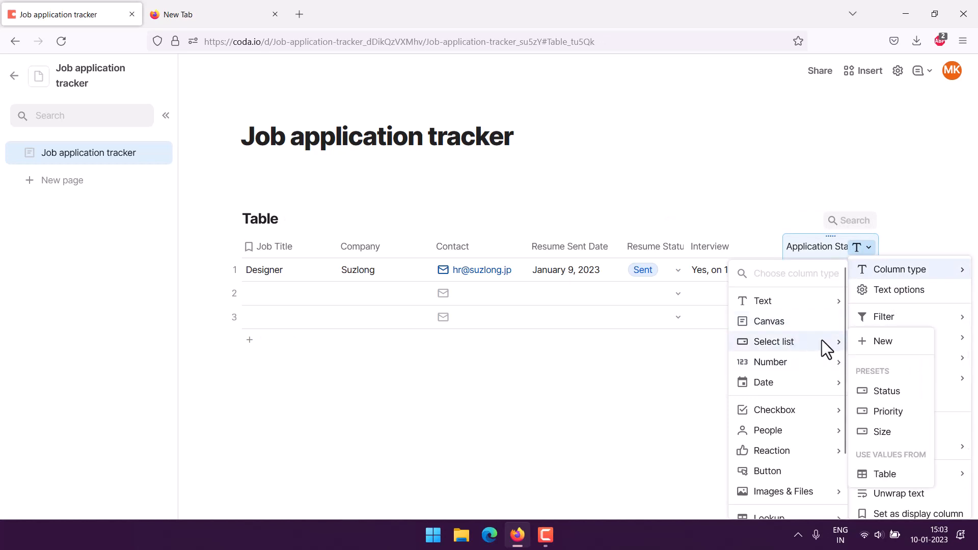
{"action": "left_click", "coordinate": [873, 343]}
{"action": "left_click", "coordinate": [698, 338]}
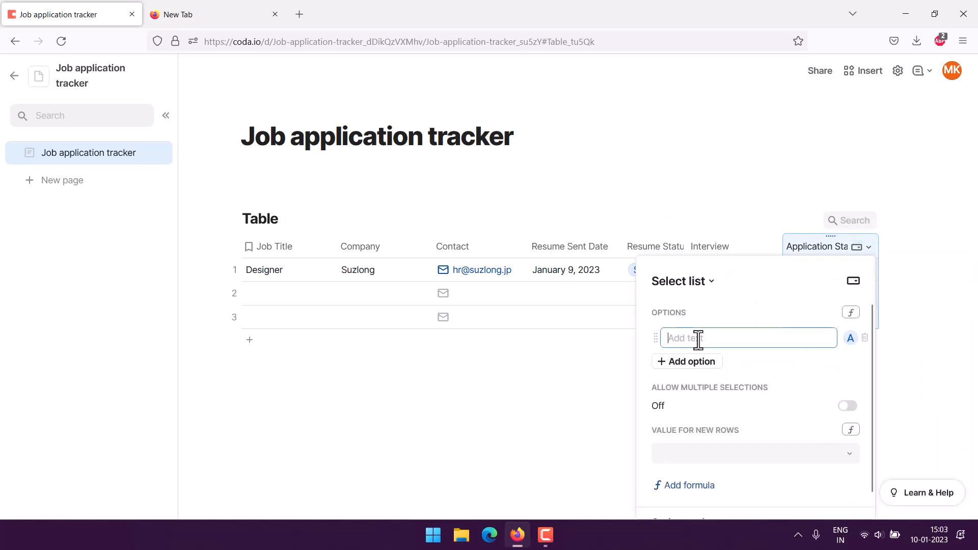
{"action": "type", "text": "Accepted"}
{"action": "left_click", "coordinate": [691, 363]}
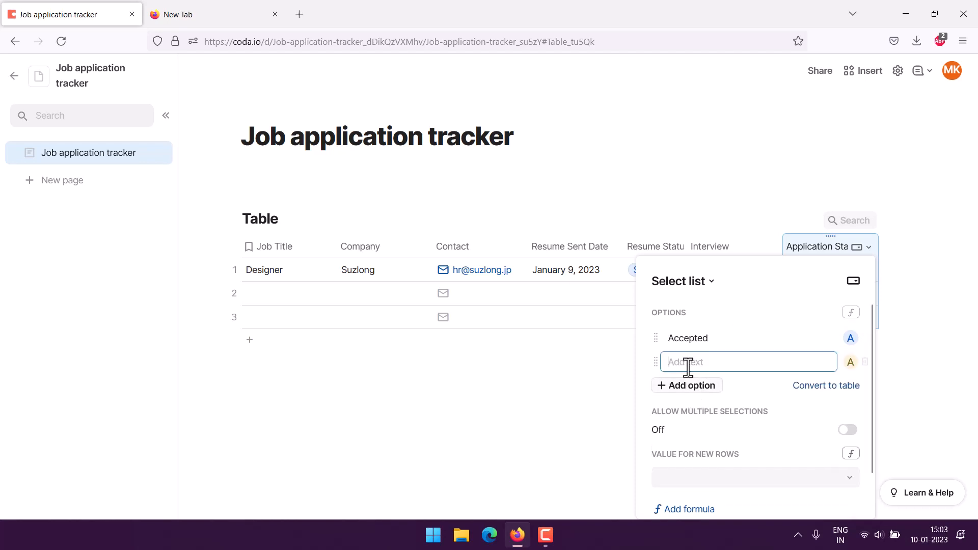
{"action": "type", "text": "Interview Scheduled"}
- Add the options Ignored by HR and System and Other, then close the list settings
{"action": "left_click", "coordinate": [706, 386]}
{"action": "type", "text": "I"}
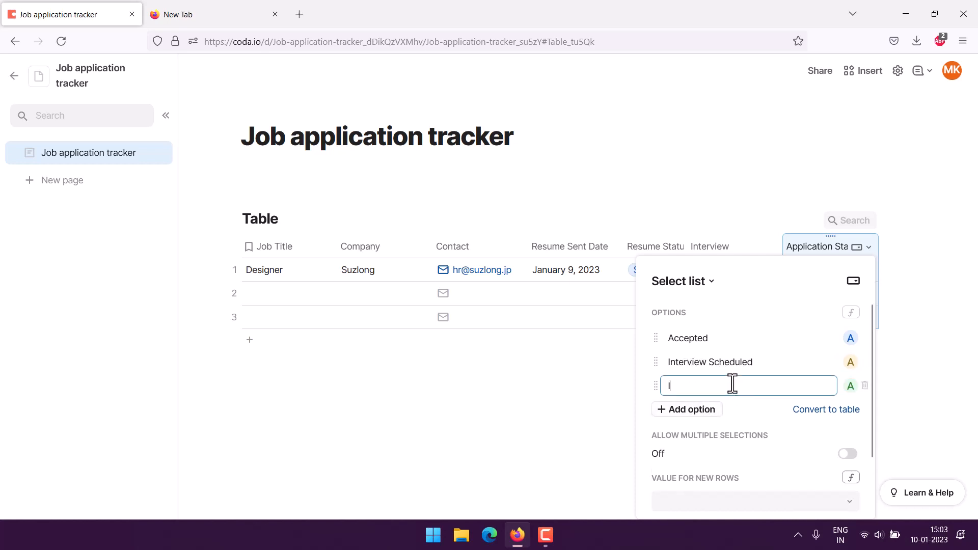
{"action": "type", "text": "gnored by HR"}
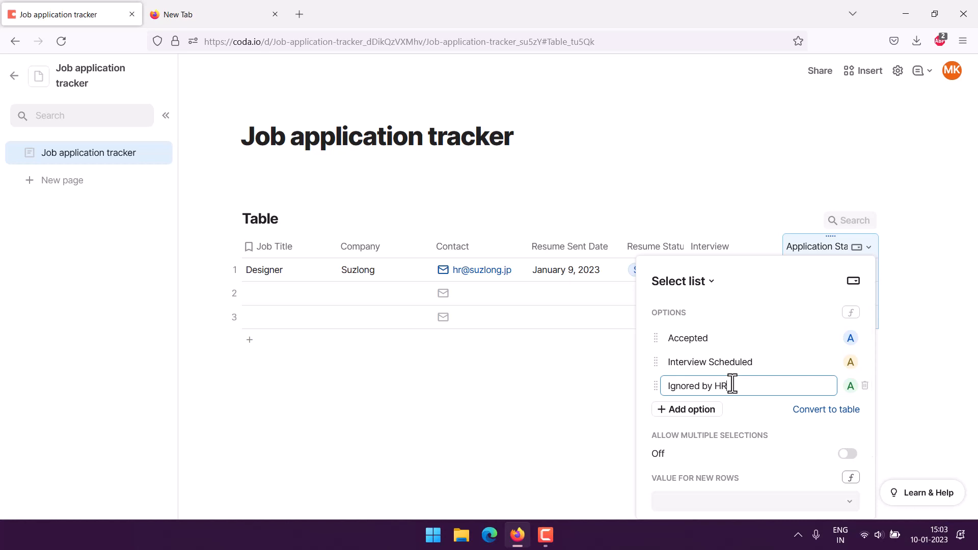
{"action": "type", "text": " and System"}
{"action": "left_click", "coordinate": [765, 410]}
{"action": "left_click", "coordinate": [766, 410]}
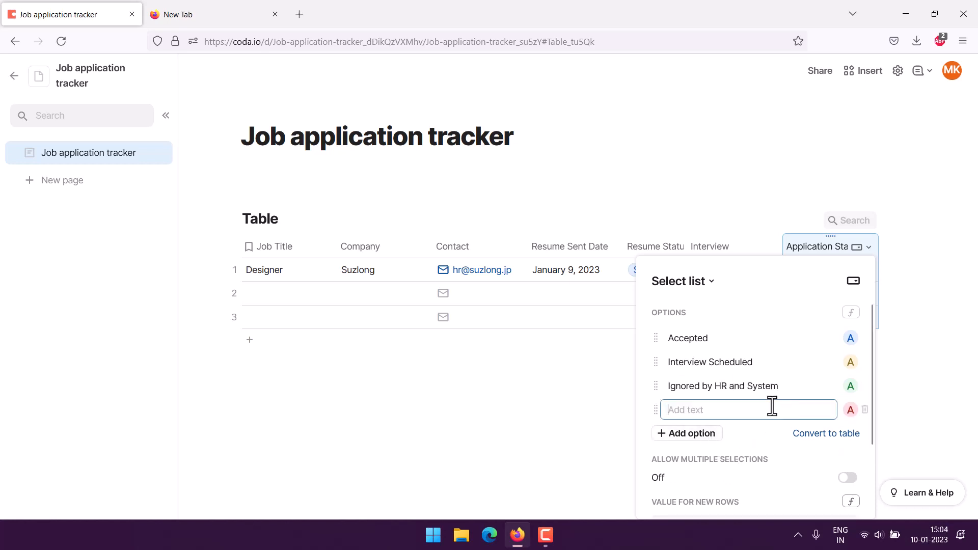
{"action": "type", "text": "Other"}
{"action": "left_click", "coordinate": [736, 301]}
{"action": "left_click", "coordinate": [191, 392]}
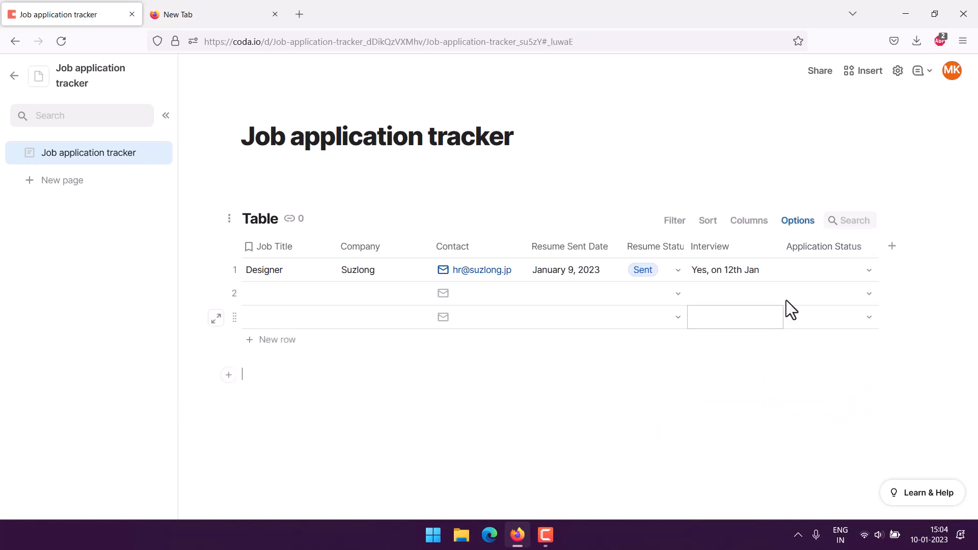
- Change row 1's Application Status from Accepted to Interview Scheduled, then move to row 2's Job Title
{"action": "left_click", "coordinate": [869, 268]}
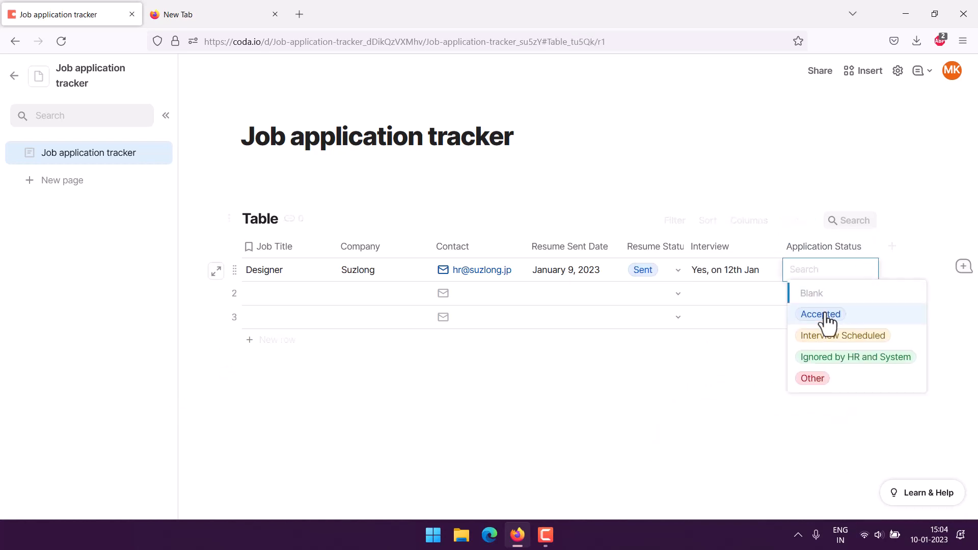
{"action": "left_click", "coordinate": [830, 319]}
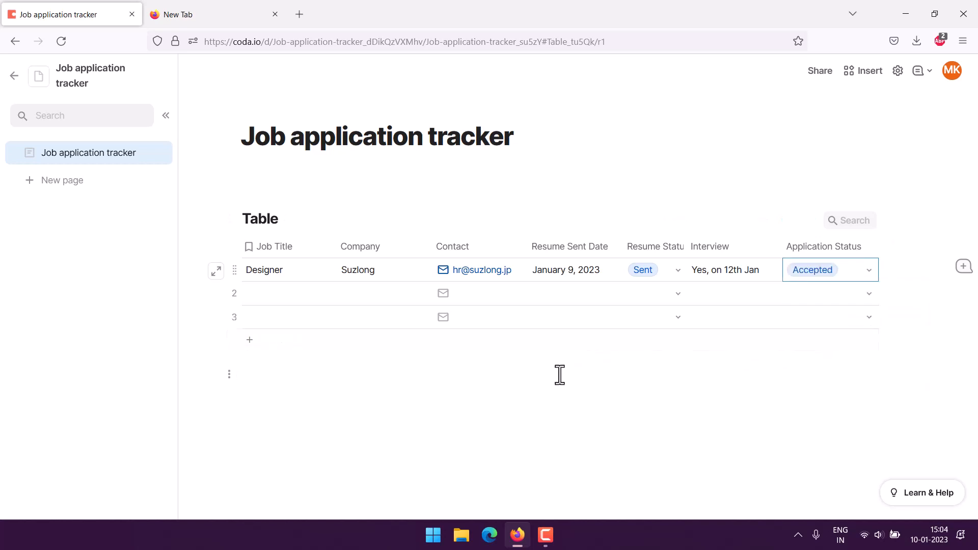
{"action": "left_click", "coordinate": [870, 270]}
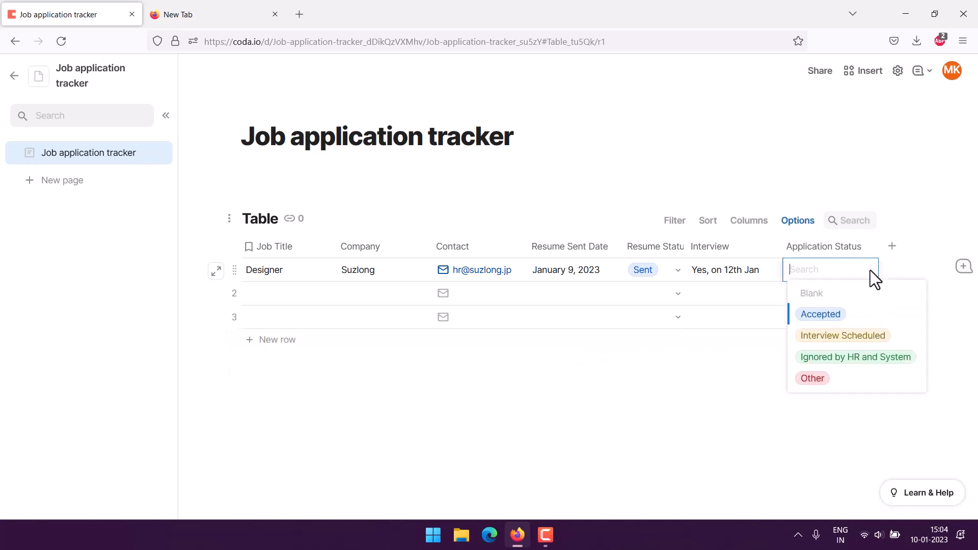
{"action": "left_click", "coordinate": [841, 337]}
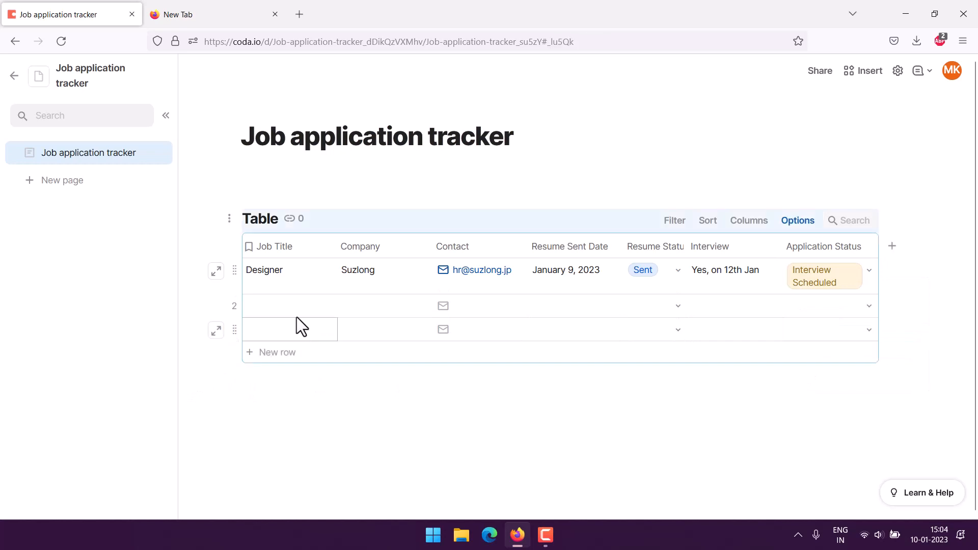
{"action": "left_click", "coordinate": [321, 313]}
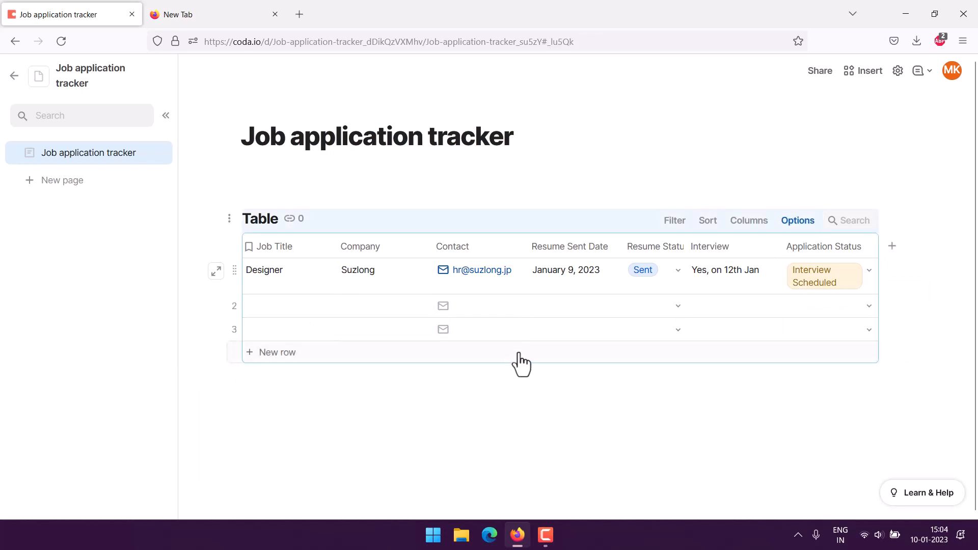